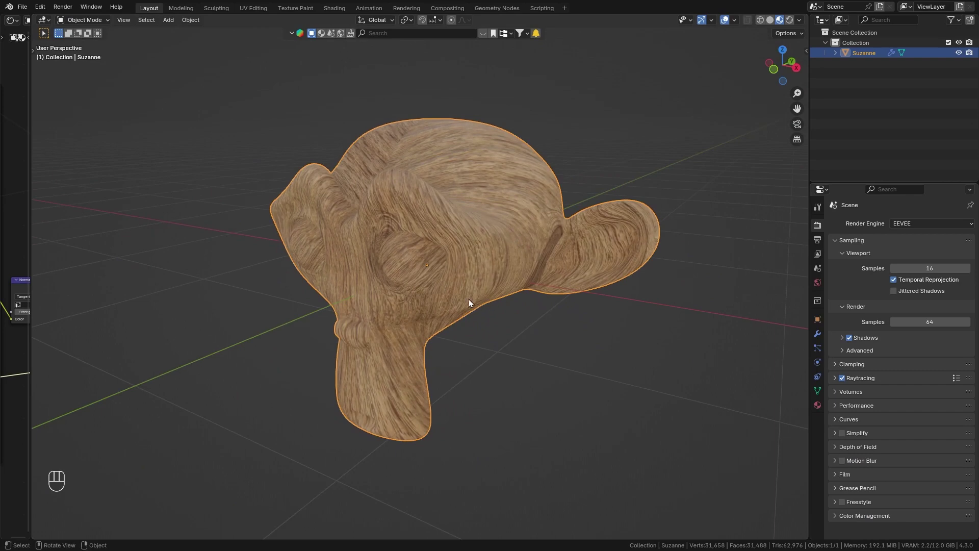
Widen the node editor beside the viewport showing the wood material, and nudge the Principled BSDF node
scroll(469, 299, "down", 1)
left_click_drag(30, 180, 483, 181)
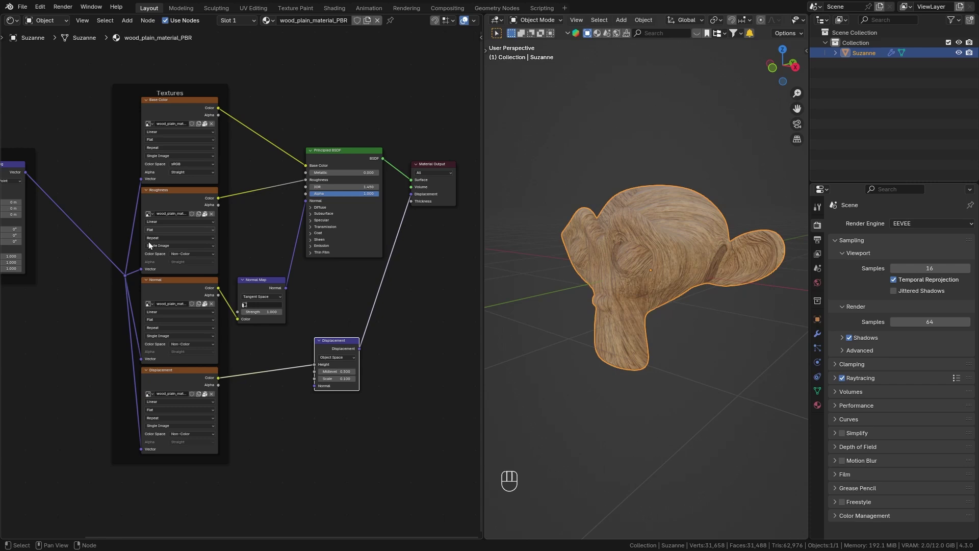
left_click_drag(346, 153, 344, 152)
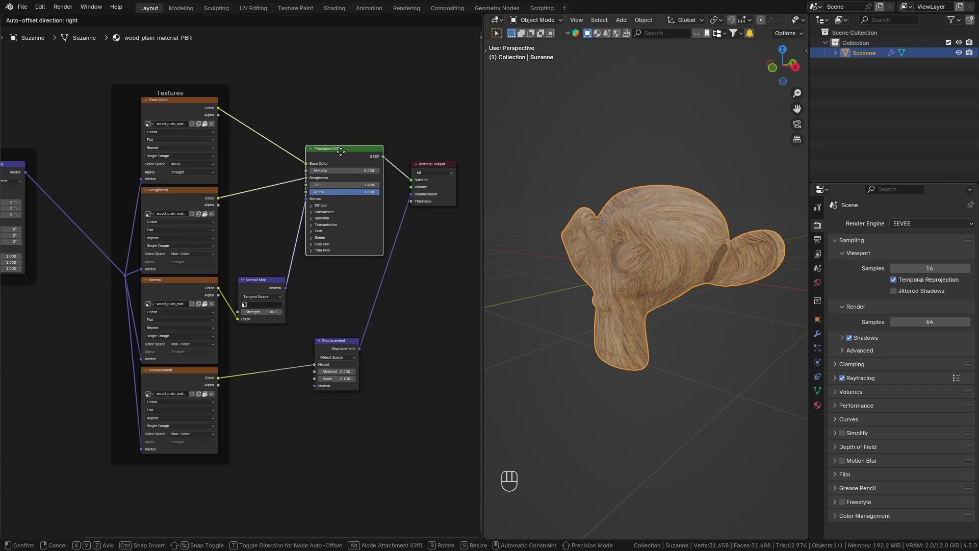
left_click_drag(484, 197, 467, 197)
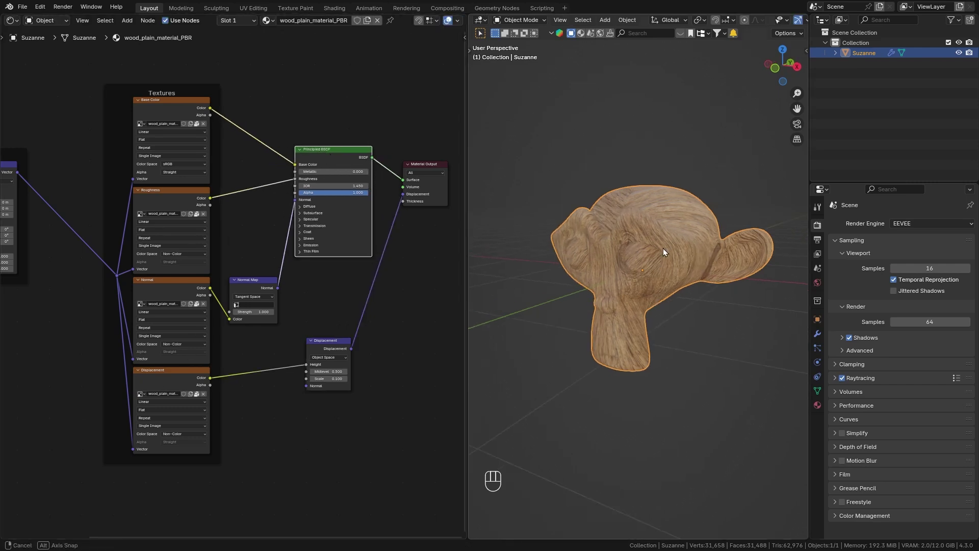
Duplicate the Suzanne head twice, placing one copy above and one below along Z
middle_click_drag(663, 248, 657, 273)
key("shift+d")
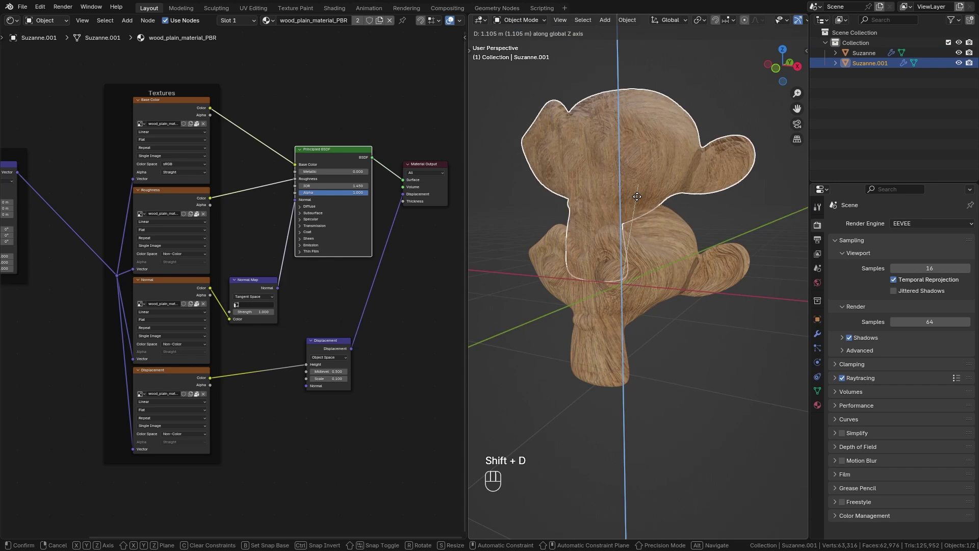
left_click(654, 269)
key("shift+d")
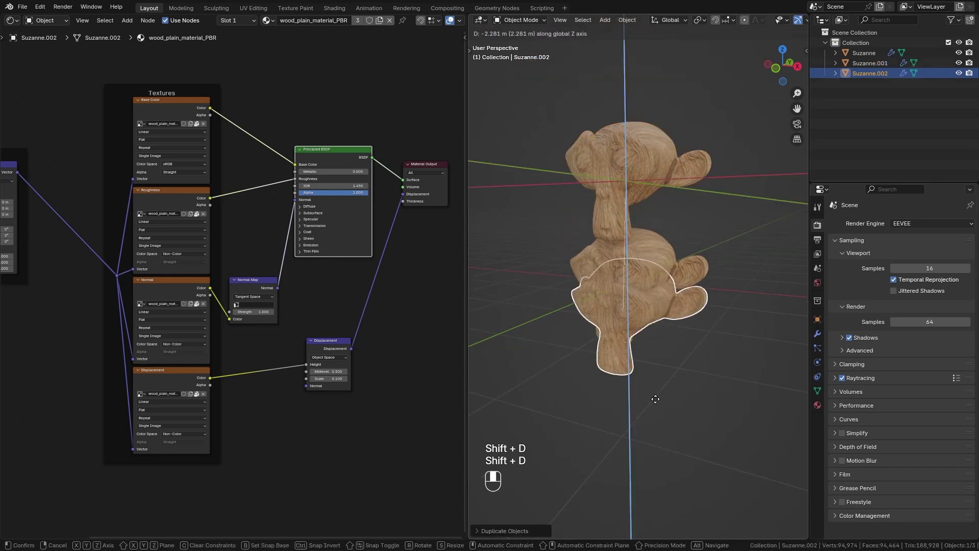
left_click(665, 453)
Orbit around the three stacked heads and select the middle one
scroll(665, 453, "down", 2)
middle_click_drag(637, 382, 574, 333)
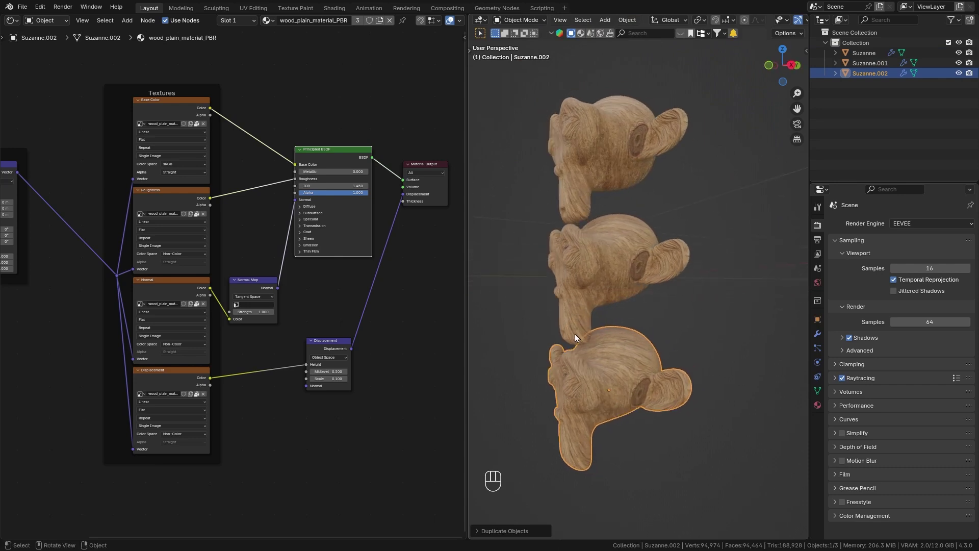
scroll(664, 232, "up", 3)
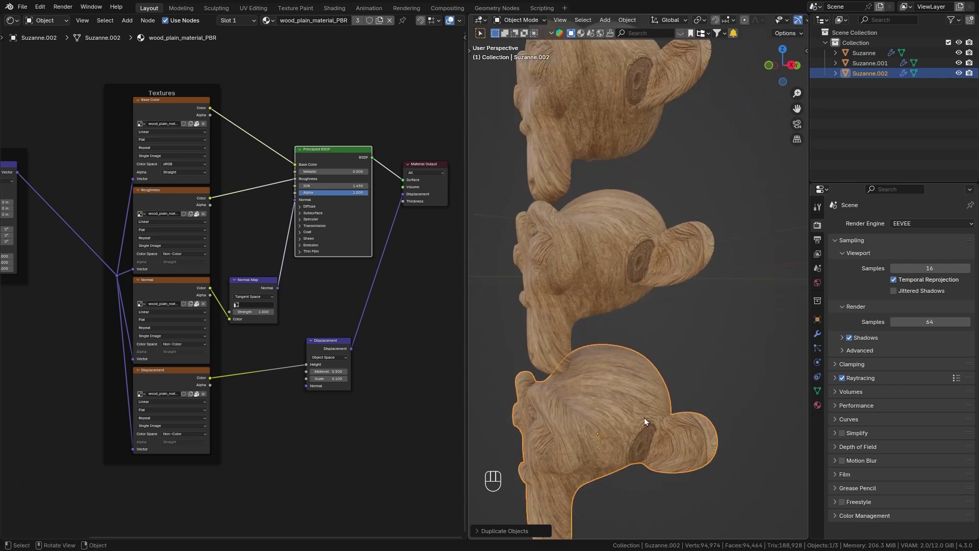
middle_click_drag(565, 374, 638, 386)
scroll(626, 376, "down", 2)
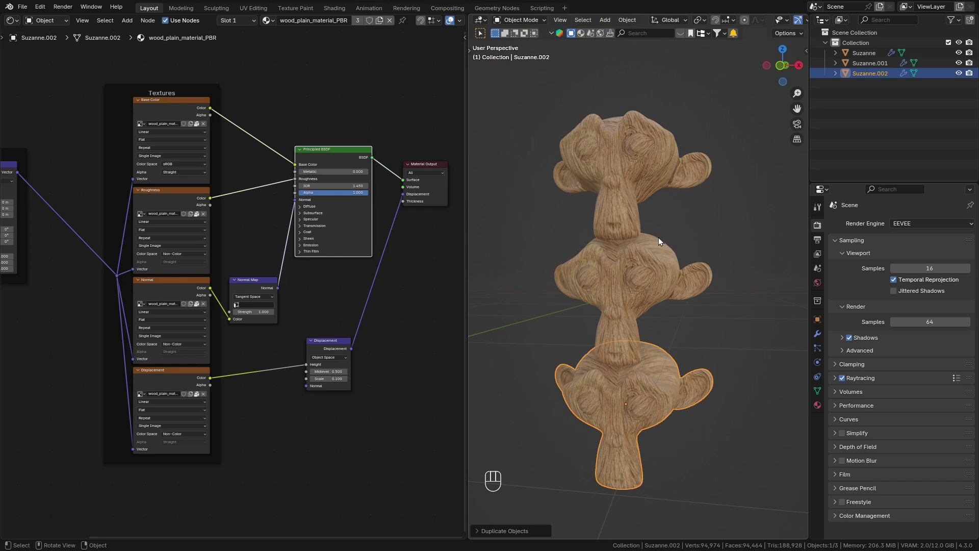
middle_click_drag(613, 320, 650, 274)
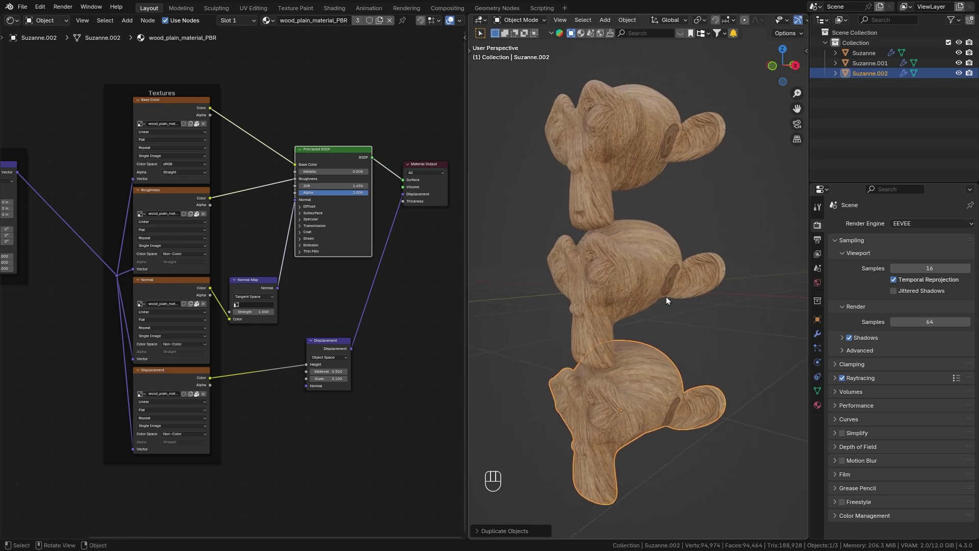
left_click(638, 269)
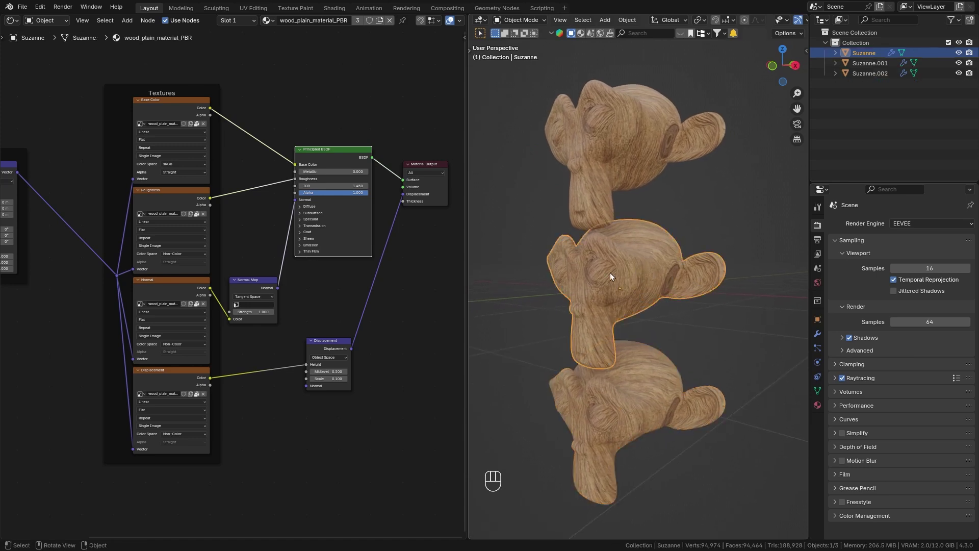
middle_click_drag(610, 273, 635, 294)
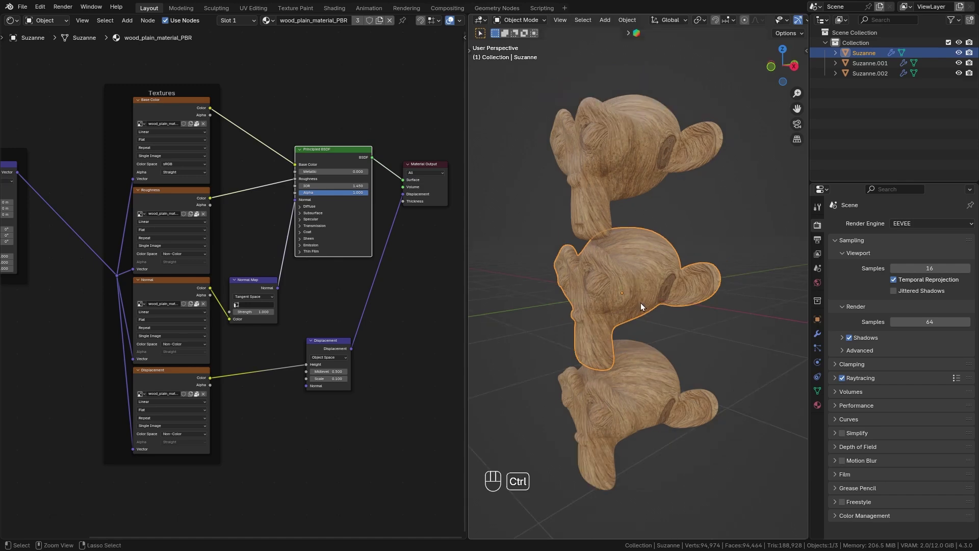
Set the Mapping node's Location to X 1 m and Y 1.4 m
middle_click_drag(640, 302, 639, 288, "ctrl")
scroll(278, 269, "down", 2)
middle_click_drag(102, 291, 292, 336)
scroll(289, 338, "up", 9)
middle_click_drag(248, 269, 339, 297)
scroll(344, 290, "up", 4)
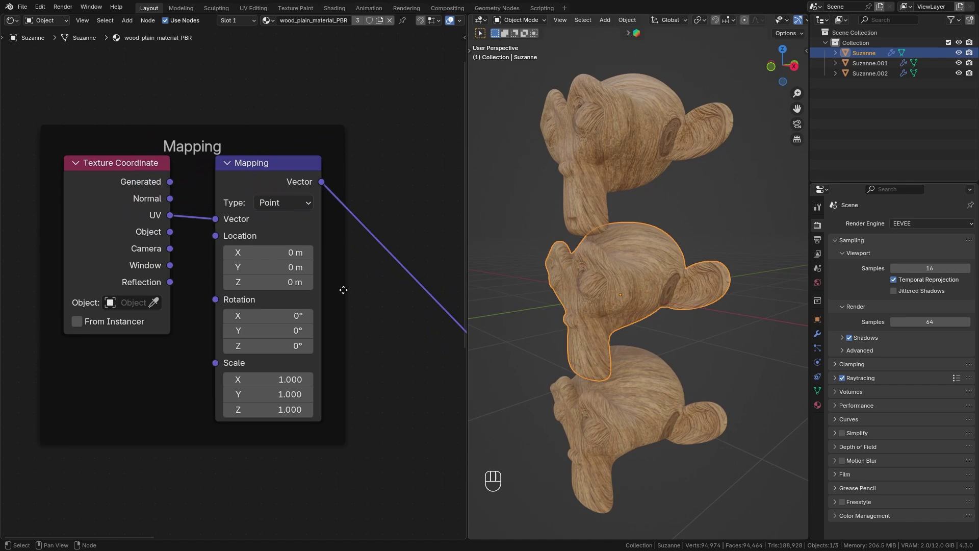
left_click_drag(268, 253, 321, 267)
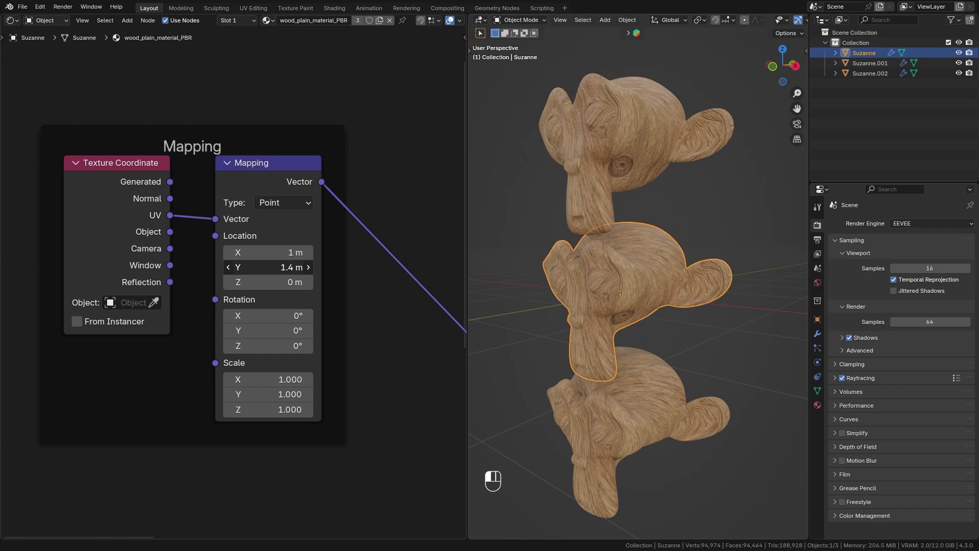
middle_click_drag(727, 357, 640, 347)
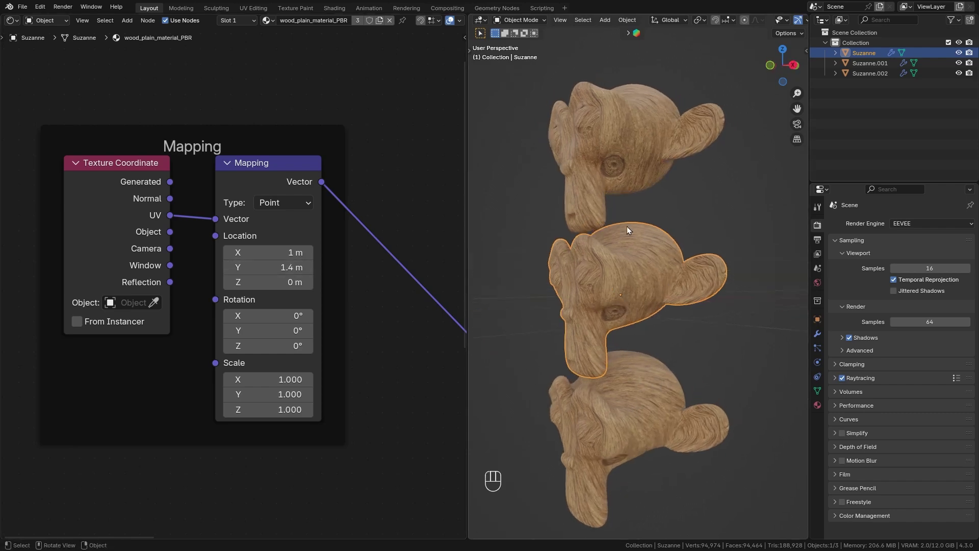
Orbit and zoom around the heads to inspect the shifted wood grain
middle_click_drag(626, 226, 613, 240)
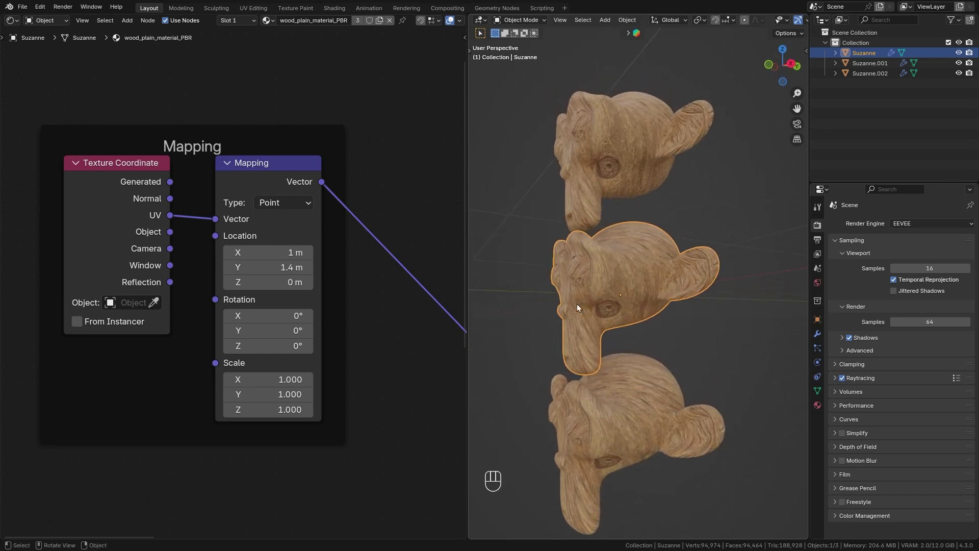
middle_click_drag(643, 360, 614, 247)
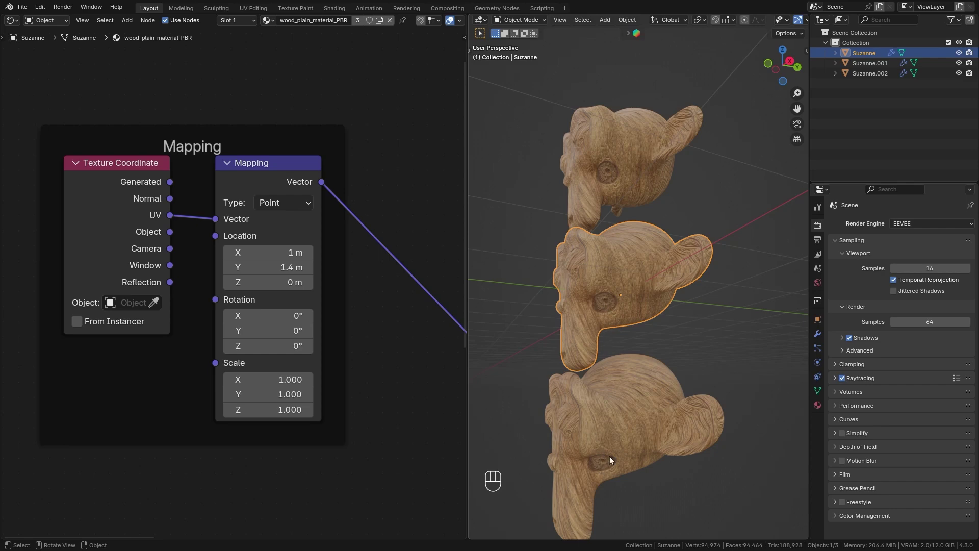
scroll(199, 376, "down", 2)
middle_click_drag(664, 367, 650, 311, "ctrl")
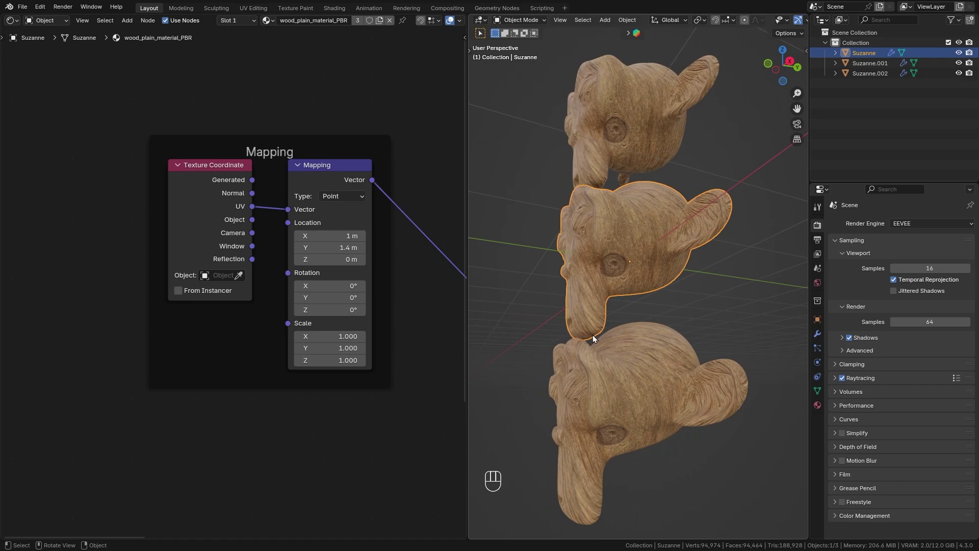
Add an Object Info node left of the Mapping frame and tidy the Texture Coordinate node
key("shift+a")
left_click(169, 372)
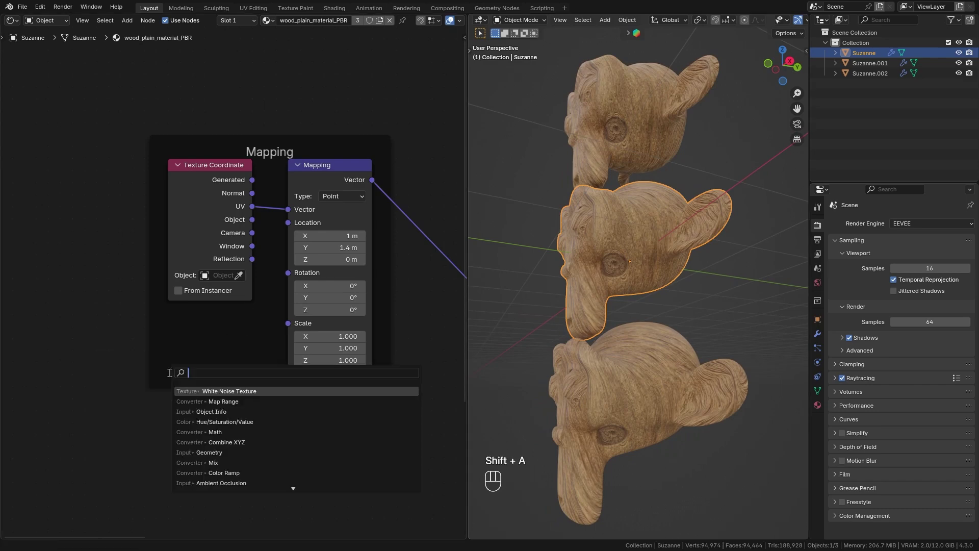
type("ob")
key("Return")
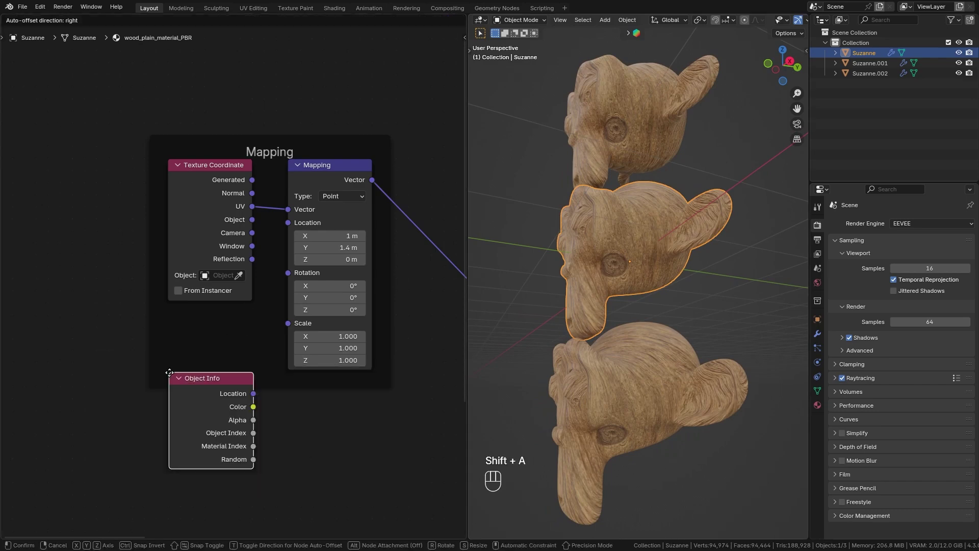
left_click(41, 312)
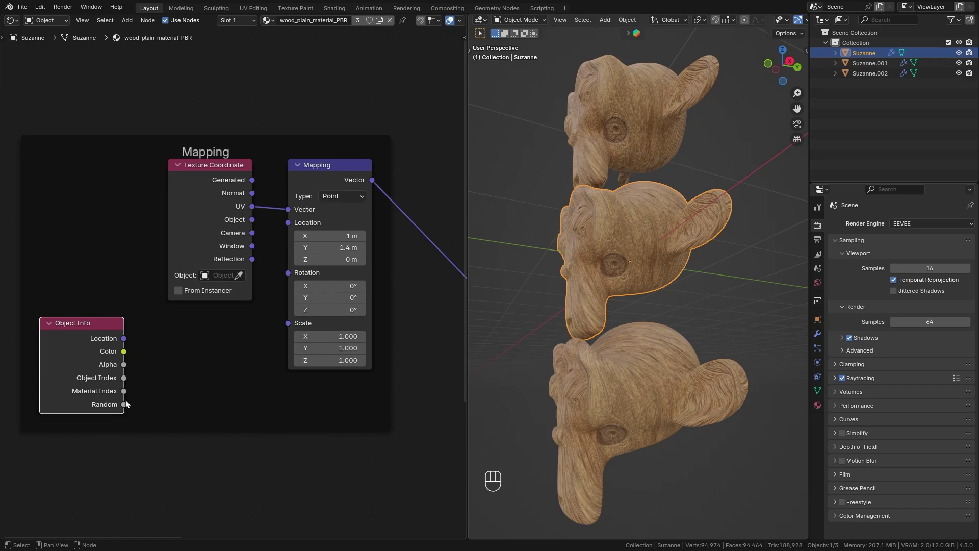
left_click_drag(226, 244, 193, 227)
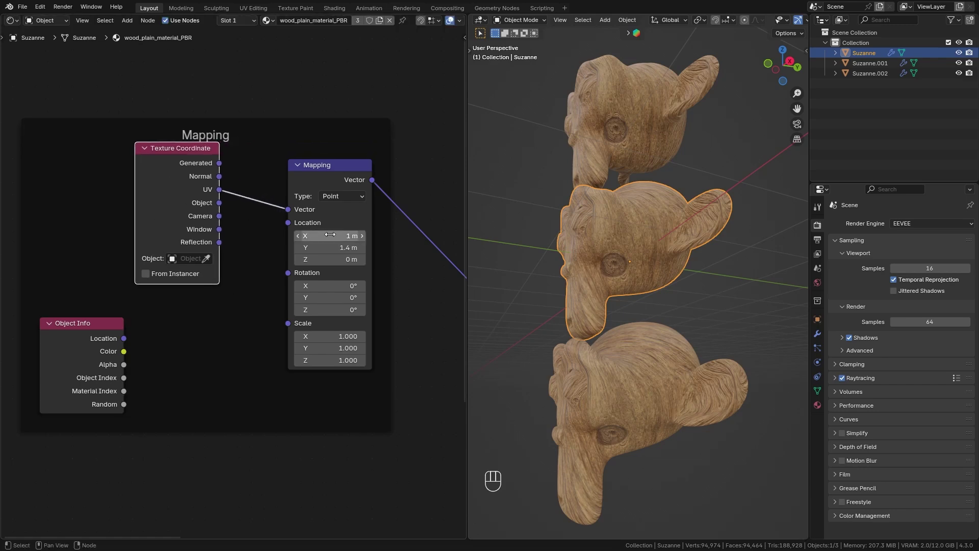
Feed Mapping Location from a Combine XYZ whose X and Y take Object Info Random
left_click_drag(287, 224, 206, 321)
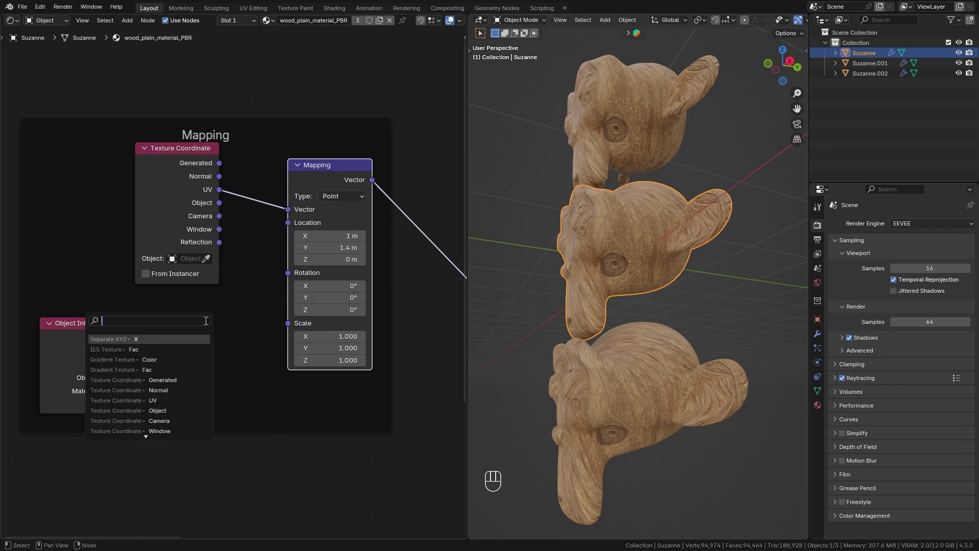
type("com")
key("Return")
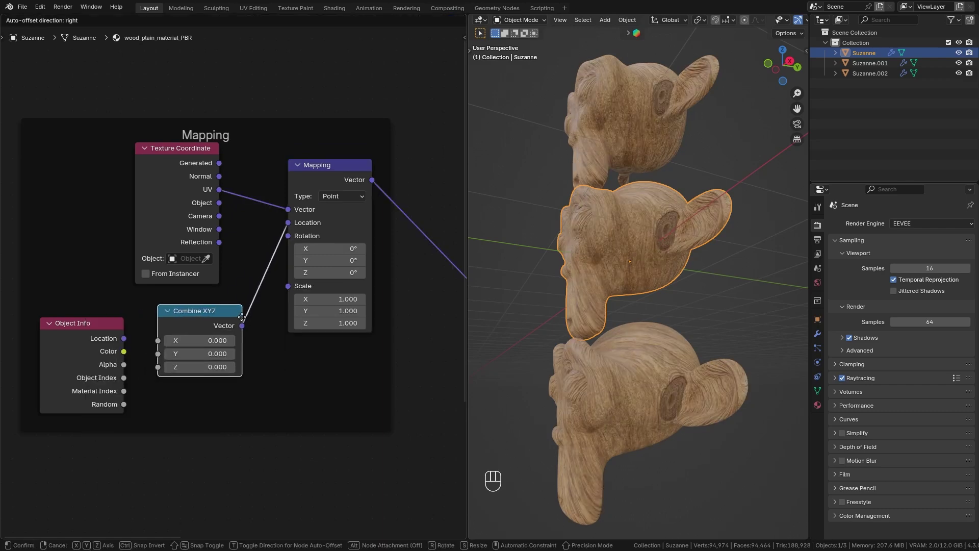
left_click(240, 316)
left_click_drag(77, 335, 17, 323)
left_click_drag(62, 391, 169, 340)
left_click_drag(64, 393, 168, 353)
Check the randomized grain on the heads and set Mapping Rotation Z to 23.4°
scroll(213, 366, "down", 2)
middle_click_drag(663, 408, 656, 314)
middle_click_drag(594, 291, 635, 59)
middle_click_drag(664, 380, 541, 363)
left_click_drag(249, 306, 225, 305)
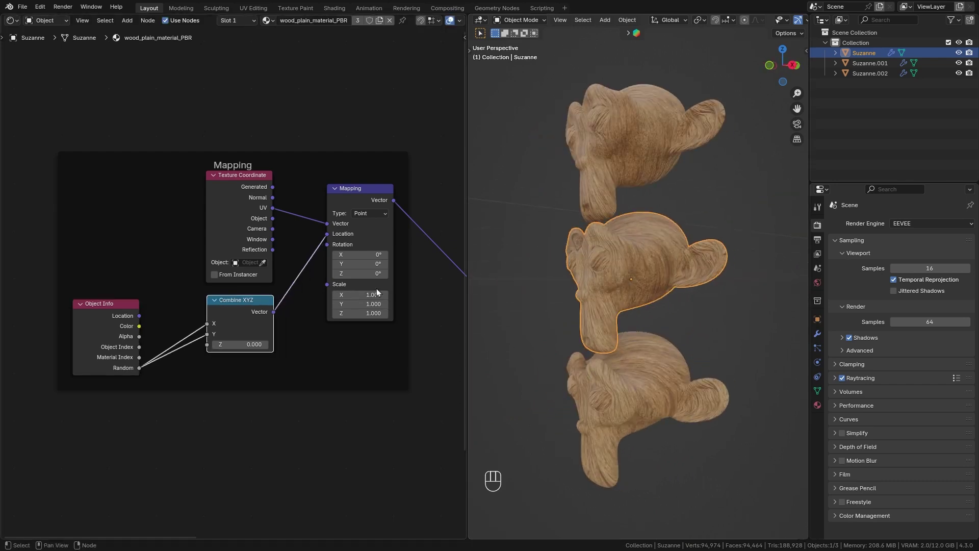
left_click_drag(359, 274, 414, 273)
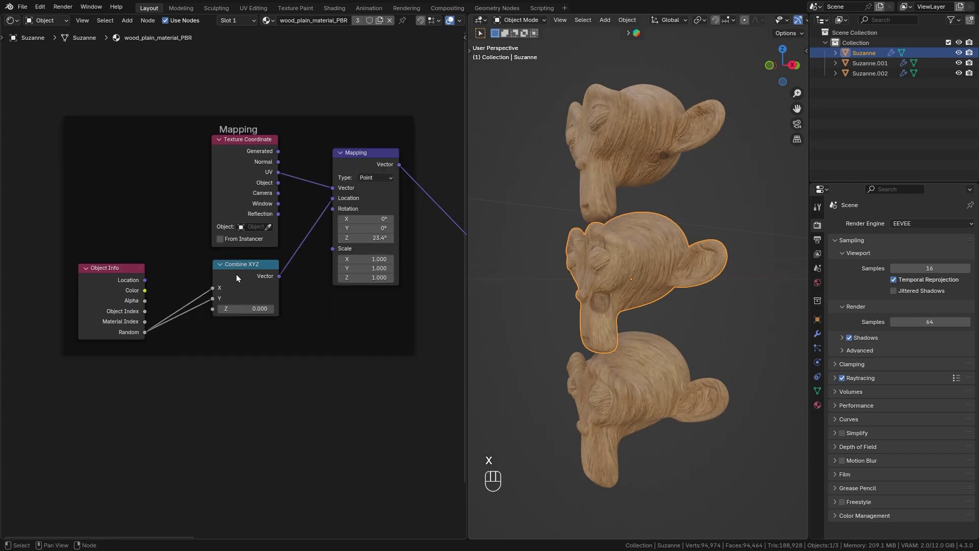
Drive Mapping Rotation with a duplicated Combine XYZ taking Object Info Random into Z
left_click(236, 273)
key("shift+d")
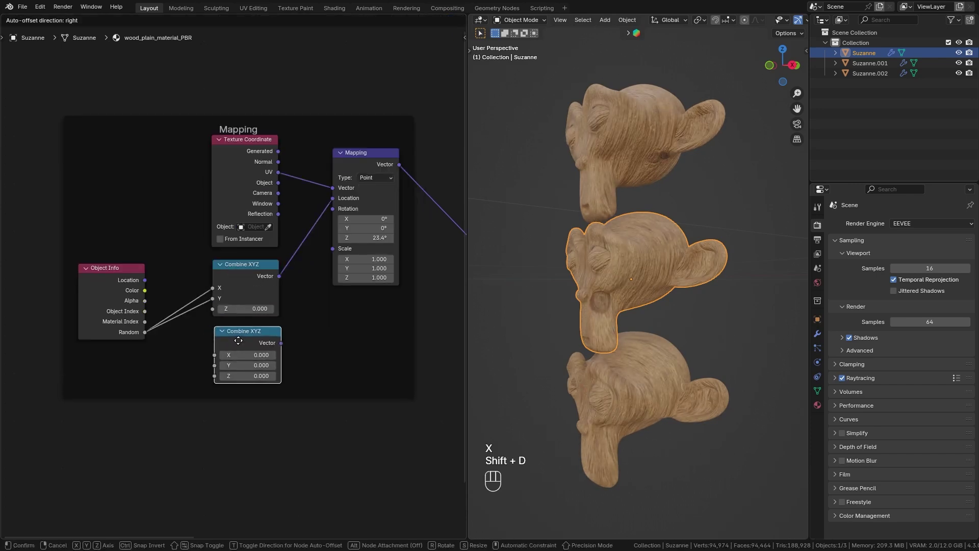
left_click(239, 341)
left_click_drag(280, 343, 333, 208)
left_click_drag(144, 332, 167, 316)
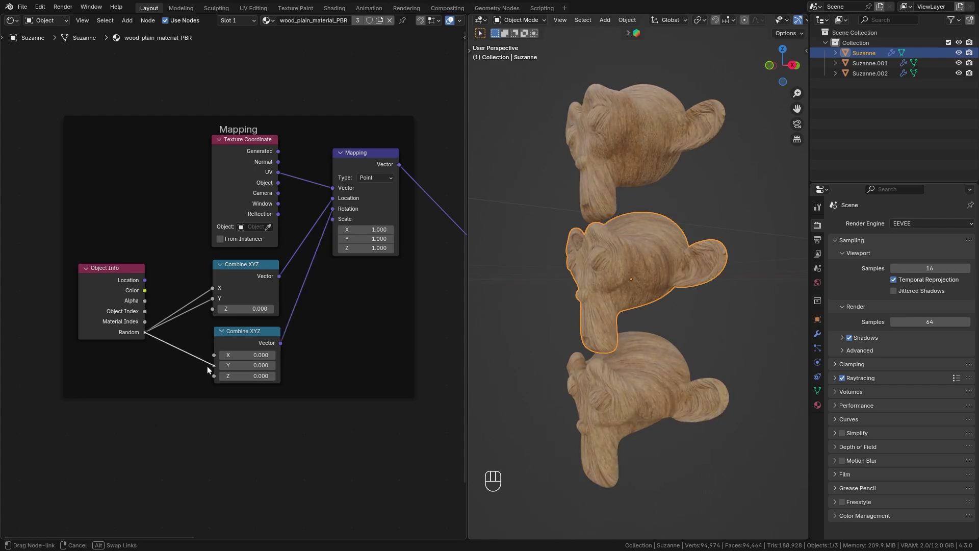
left_click_drag(213, 378, 214, 376)
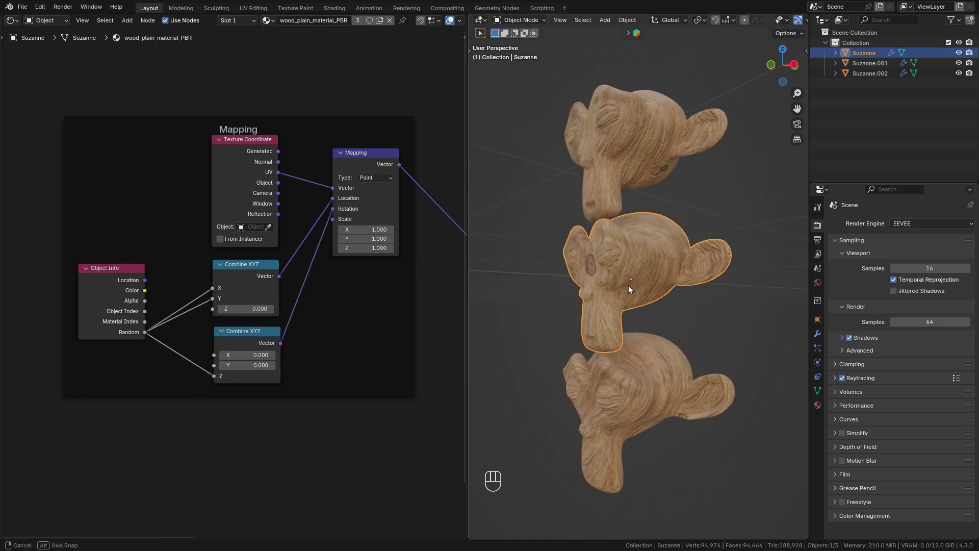
middle_click_drag(650, 293, 643, 113, "ctrl")
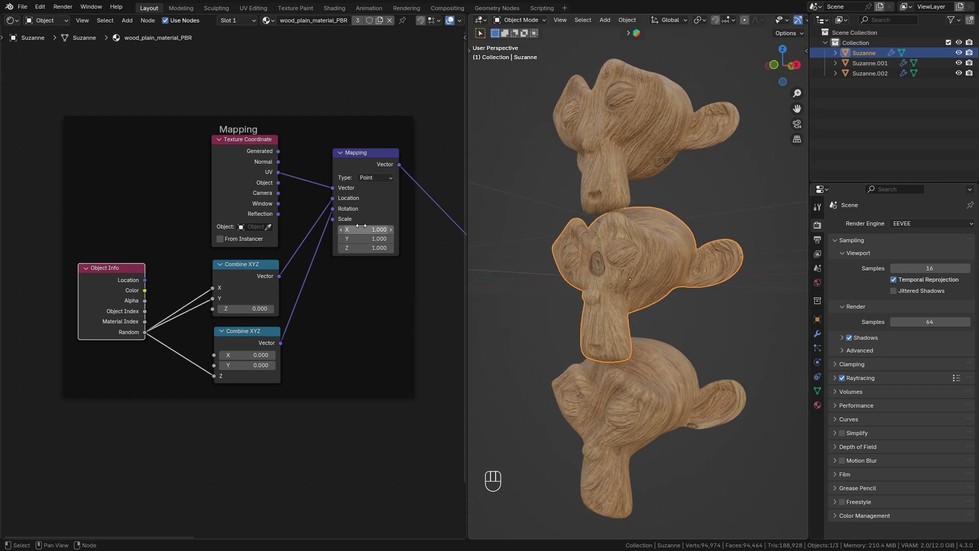
Plug Object Info Random into Mapping Scale and move the upper nodes up
left_click_drag(143, 334, 330, 227)
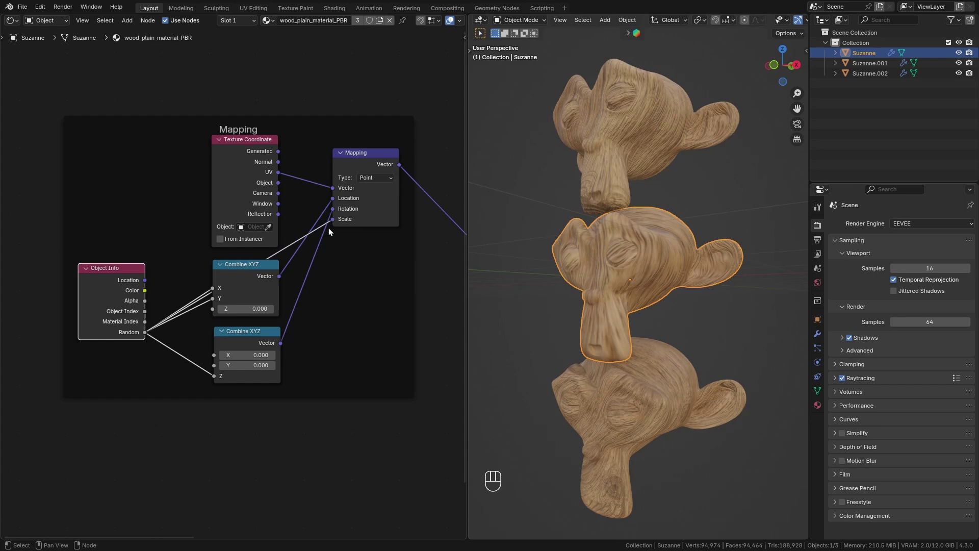
middle_click_drag(637, 341, 611, 339)
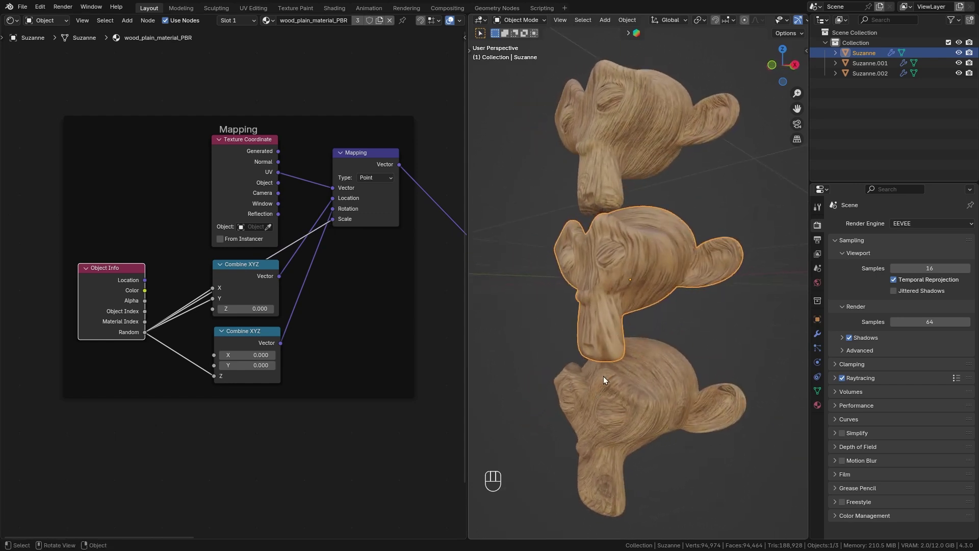
middle_click_drag(604, 376, 614, 371)
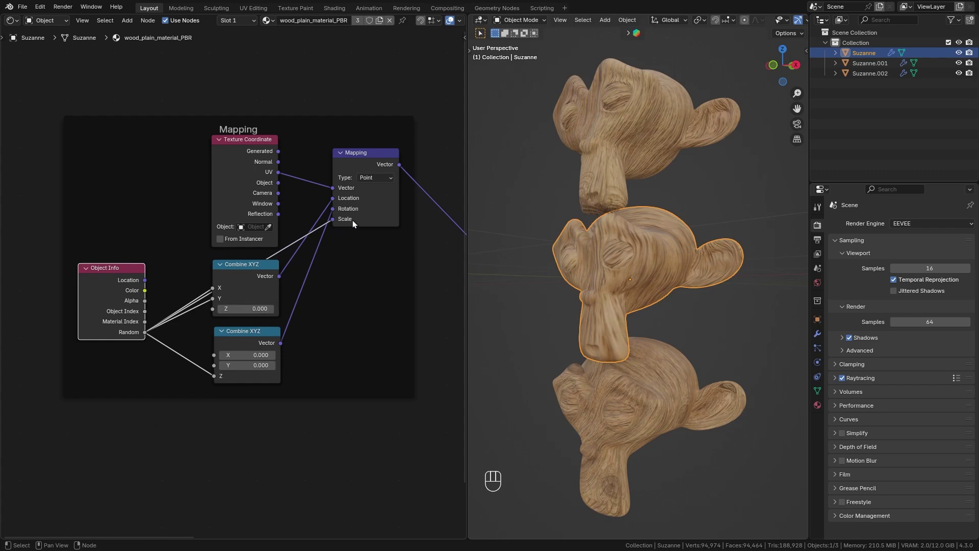
left_click_drag(209, 222, 241, 179)
Insert a Map Range node into the Random–Scale link
key("shift+a")
left_click(264, 256)
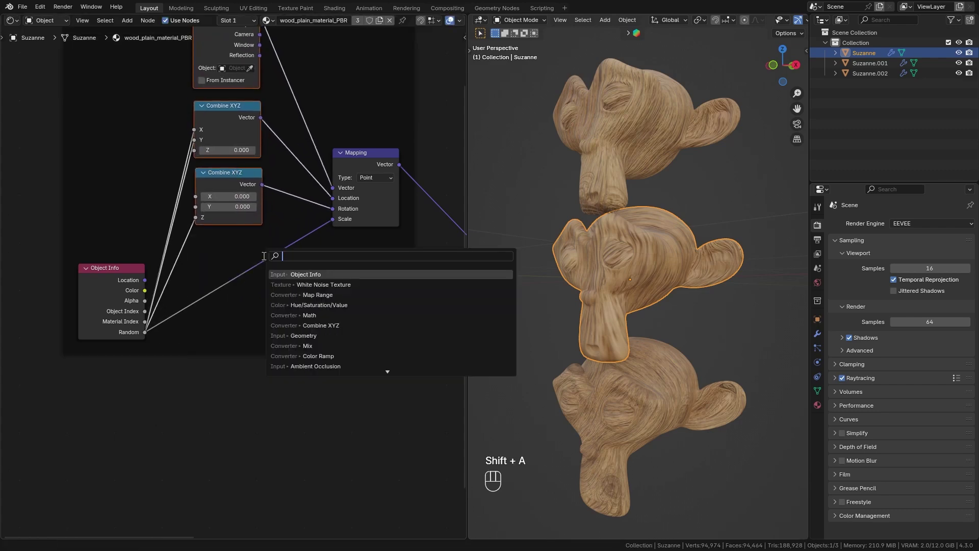
type("map")
key("Return")
left_click(203, 290)
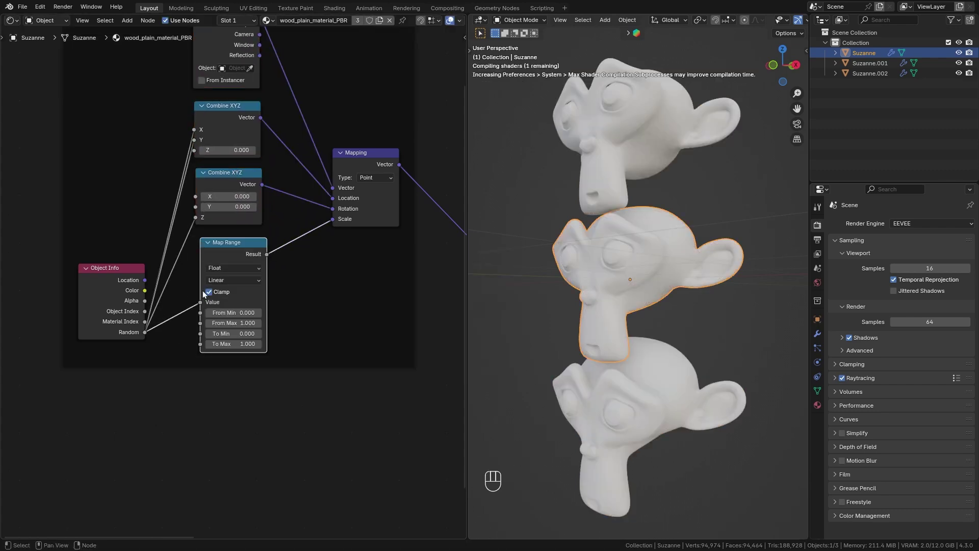
scroll(232, 287, "up", 4)
middle_click_drag(223, 326, 259, 302)
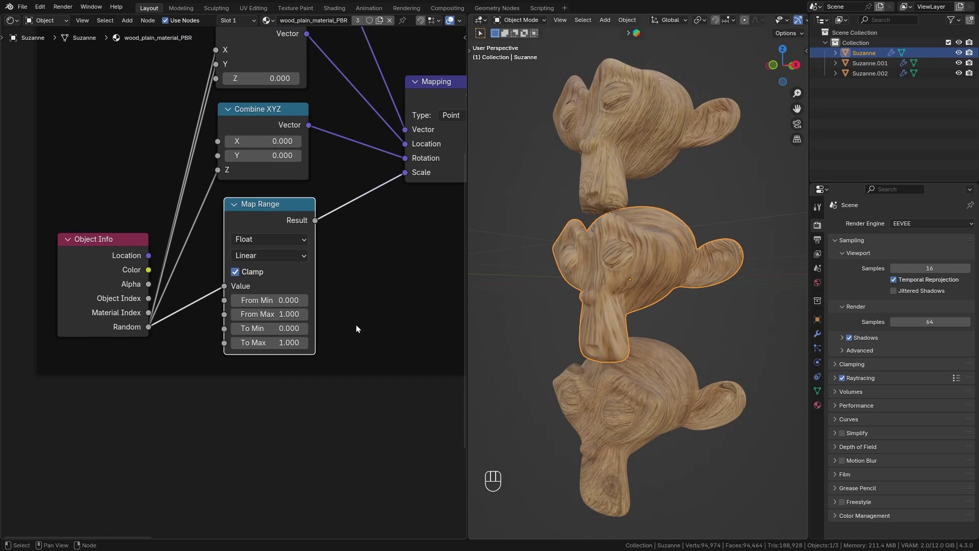
Set the Map Range To Min to 0.800 and To Max to 1.200
left_click(265, 331)
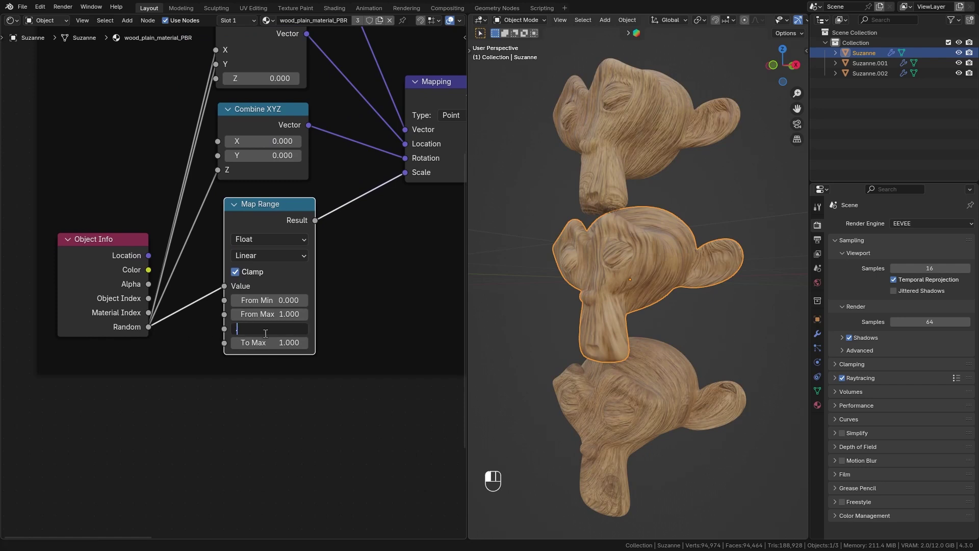
key("Tab")
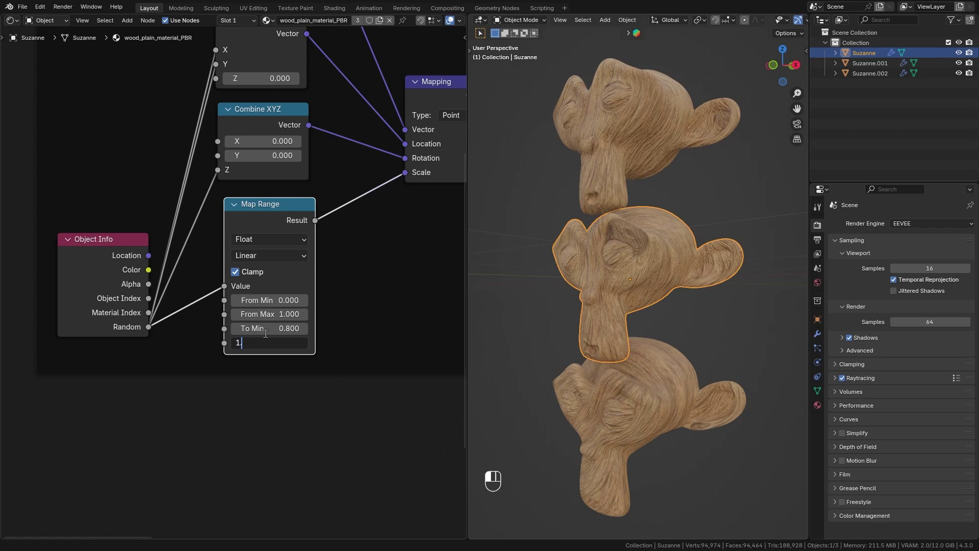
key("Return")
mouse_move(651, 329)
middle_mouse_down()
mouse_move(625, 322)
mouse_move(666, 332)
middle_mouse_up()
scroll(260, 170, "down", 3)
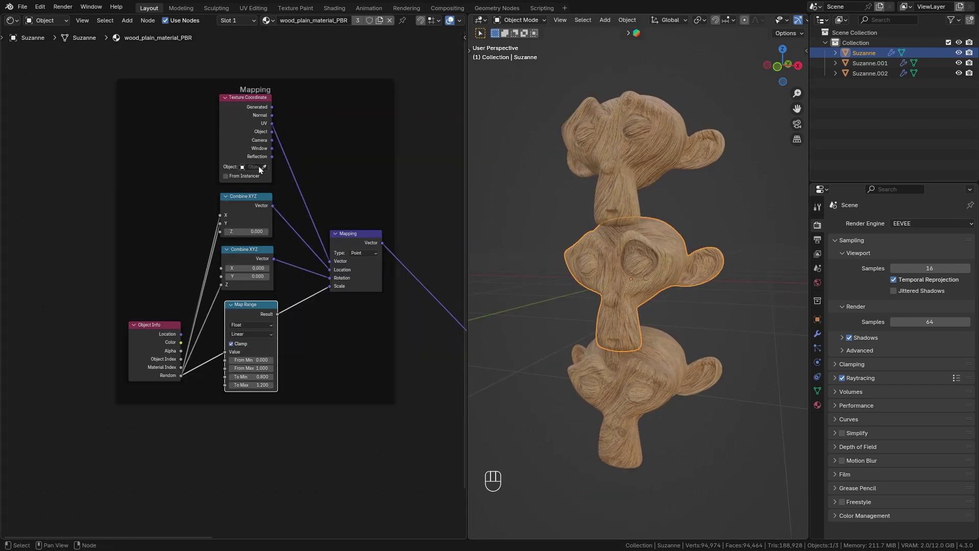
middle_click_drag(671, 290, 607, 280, "shift")
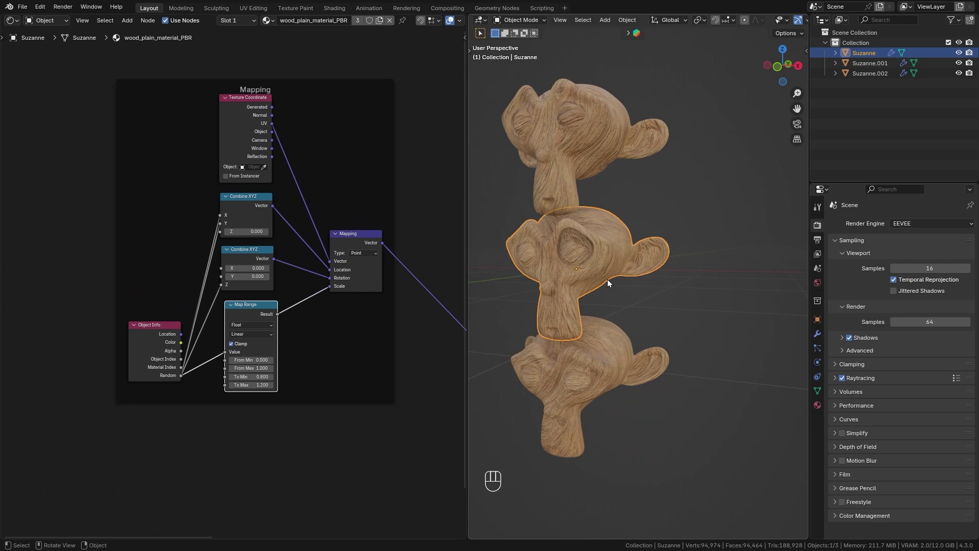
key("shift+d")
middle_click_drag(701, 313, 715, 279)
left_click(731, 309)
key("shift+d")
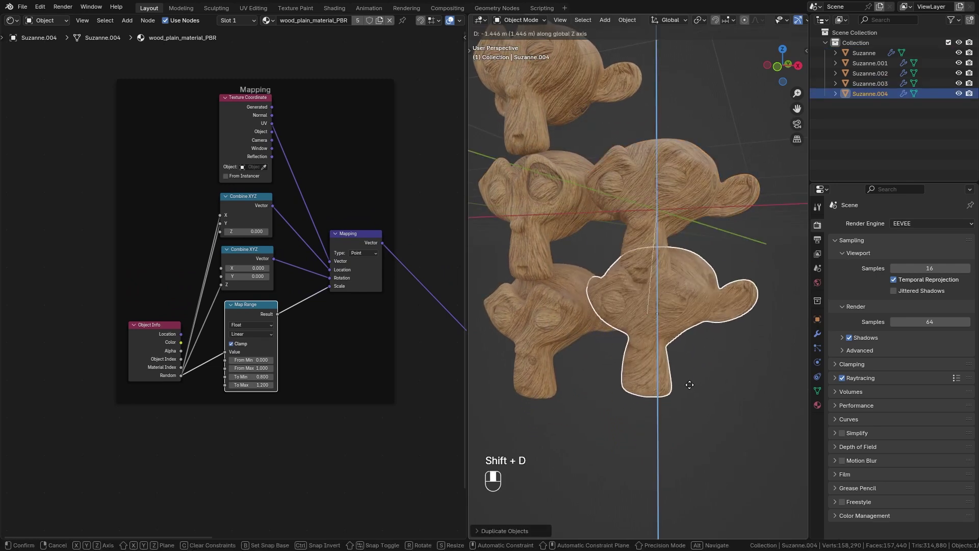
left_click(681, 363)
middle_click_drag(681, 364, 650, 226)
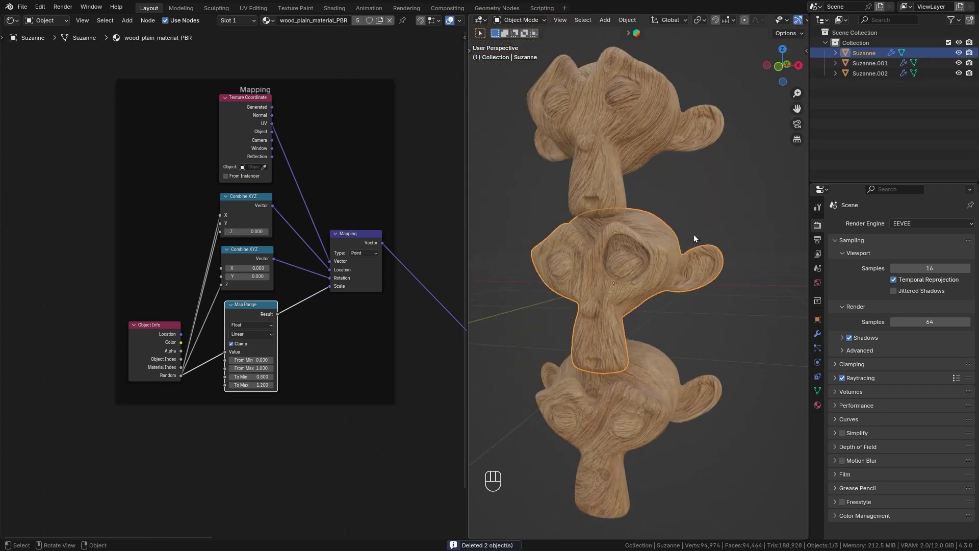
scroll(392, 389, "down", 6)
middle_click_drag(378, 390, 183, 417)
scroll(326, 286, "up", 9)
middle_click_drag(334, 284, 272, 306)
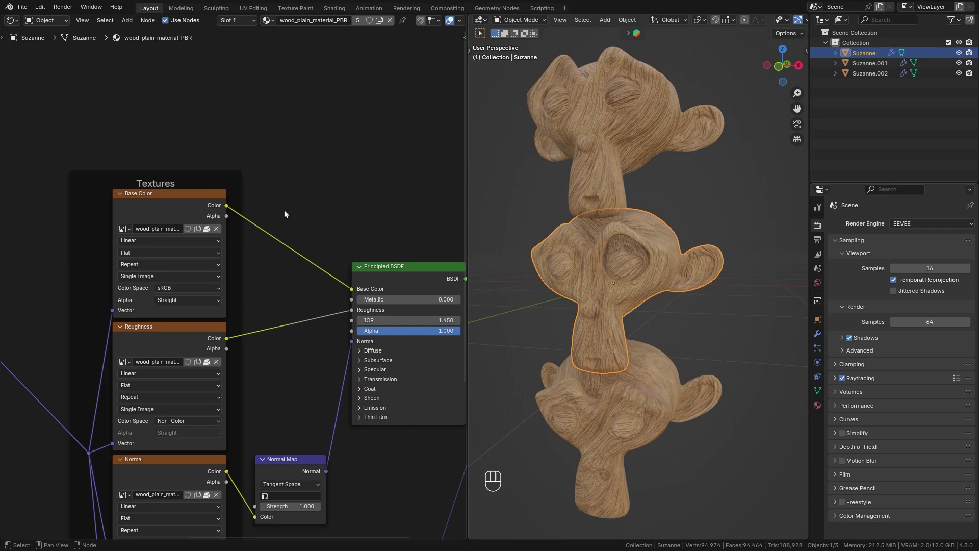
key("shift+a")
Insert a Hue/Saturation/Value node into the wood Base Color link
left_click(372, 195)
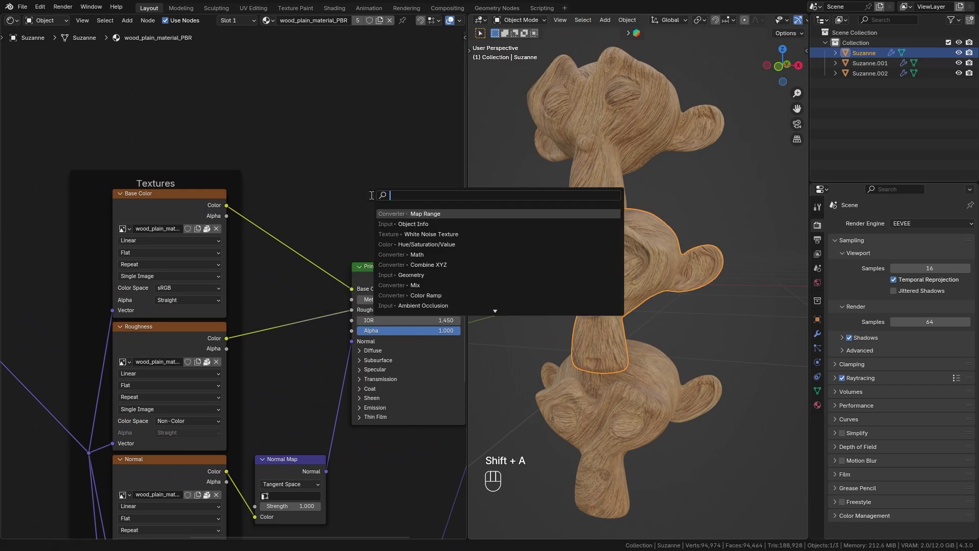
type("hue")
key("Return")
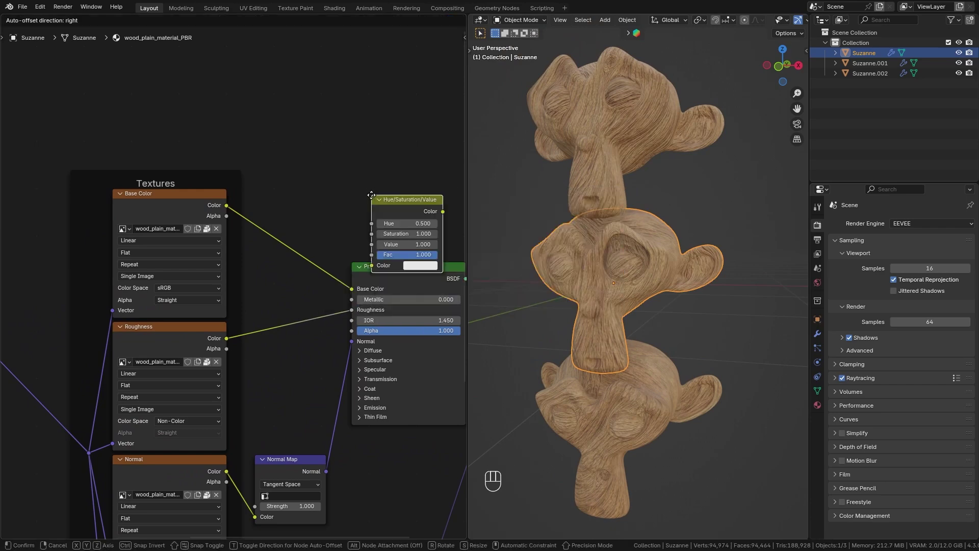
left_click(272, 199)
scroll(319, 221, "up", 2)
left_click_drag(301, 238, 281, 272, "shift")
key("BackSpace")
Add an Object Info node and connect its Random output to the Hue input
key("shift+a")
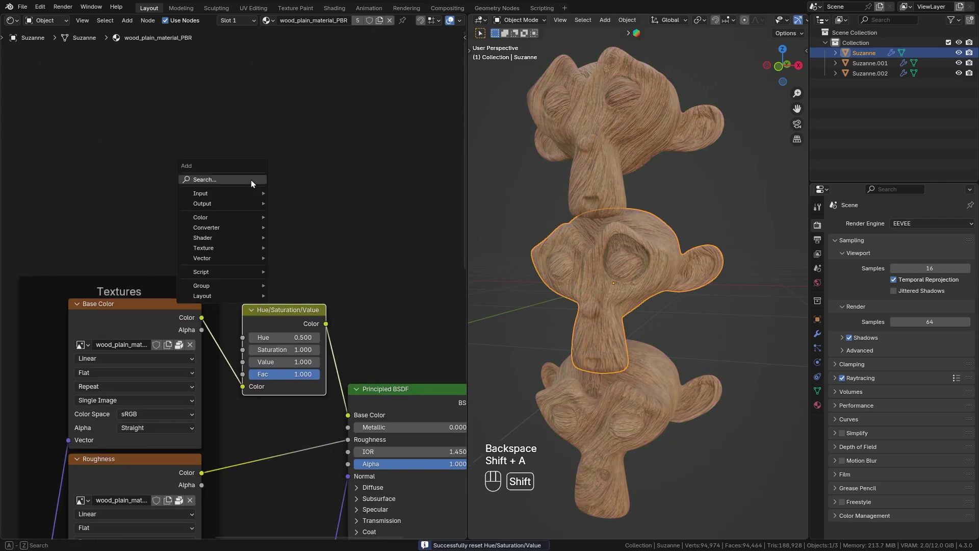
left_click(251, 179)
type("obj")
key("Return")
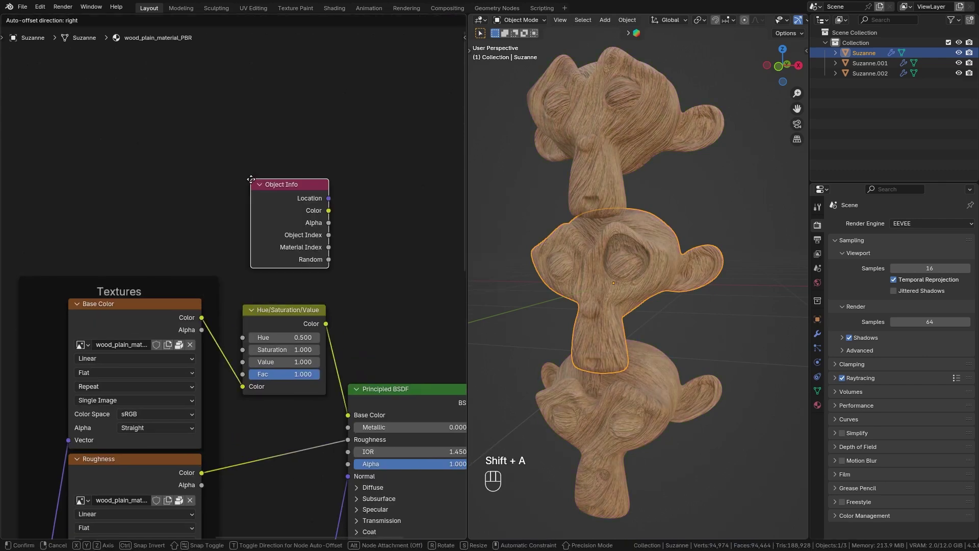
left_click(133, 159)
scroll(223, 257, "up", 3)
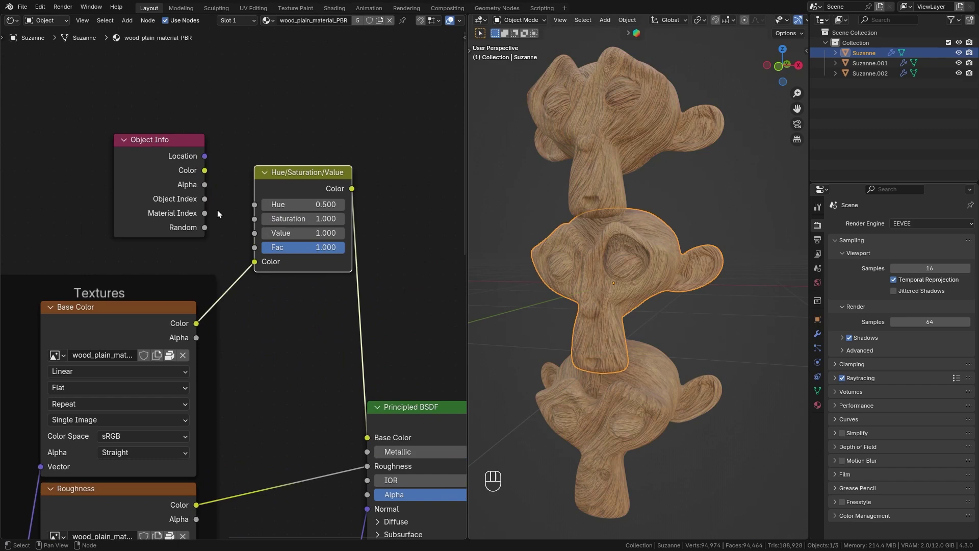
left_click_drag(223, 252, 272, 232)
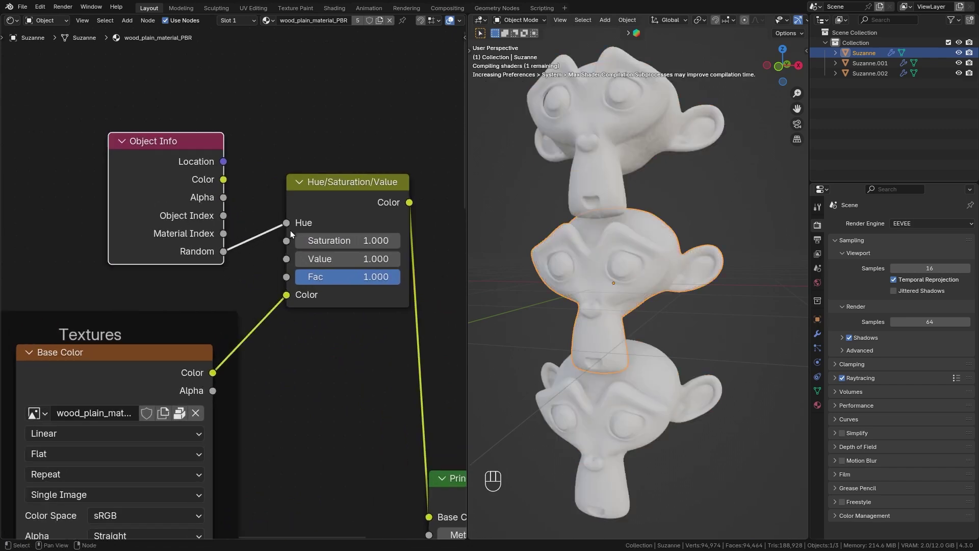
middle_click_drag(490, 293, 582, 292)
scroll(259, 246, "up", 1)
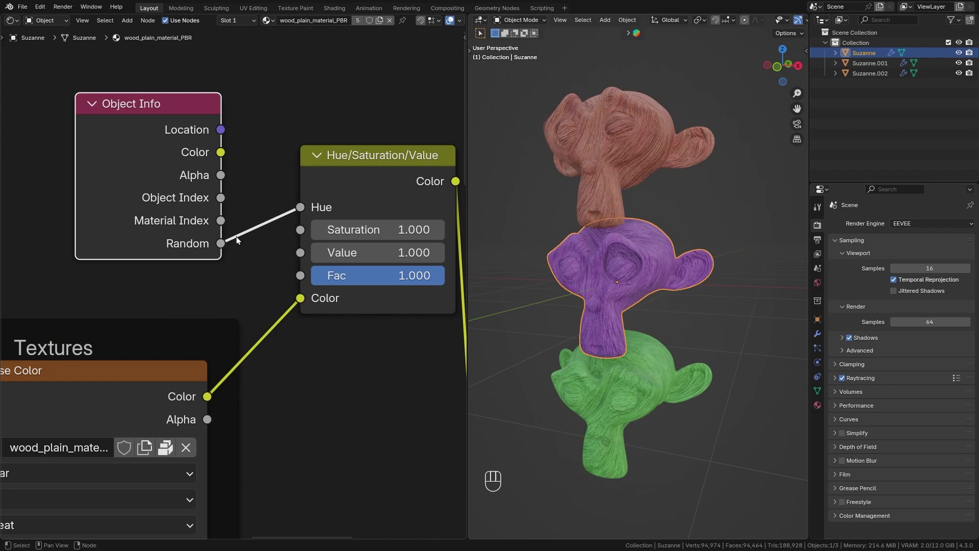
scroll(227, 202, "down", 1)
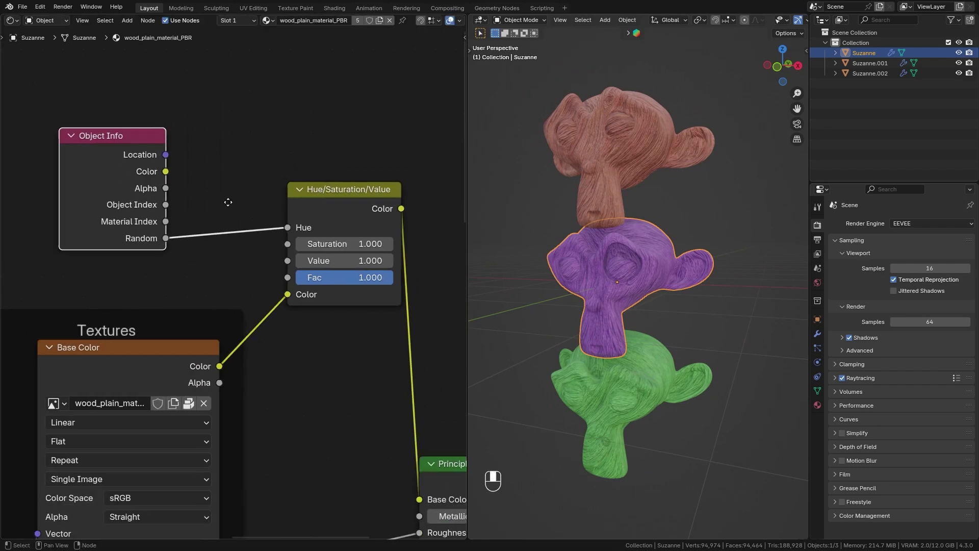
Insert a Map Range node into the Random–Hue link
scroll(227, 201, "left", 2, "ctrl")
key("shift+a")
type("ma p")
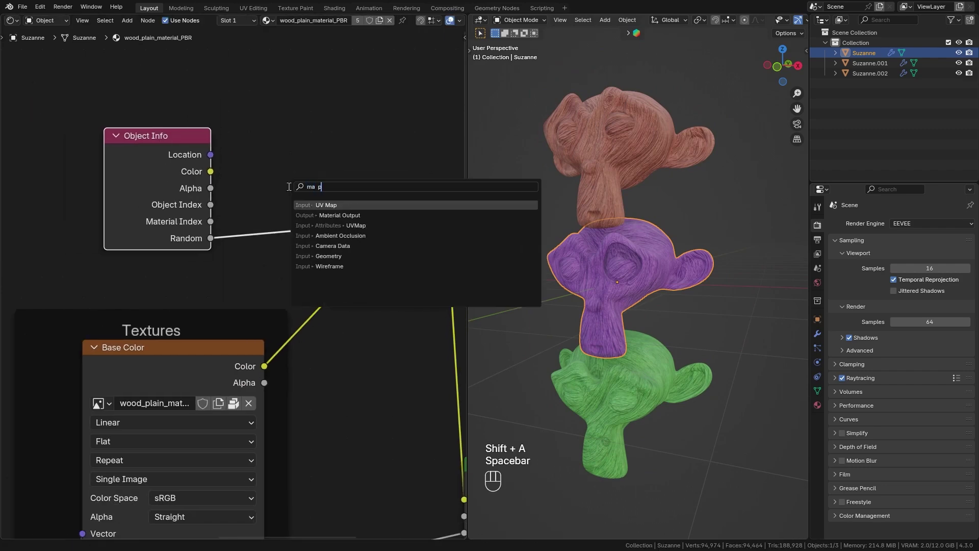
key("BackSpace")
key("BackSpace")
type("p r")
key("Return")
left_click(289, 187)
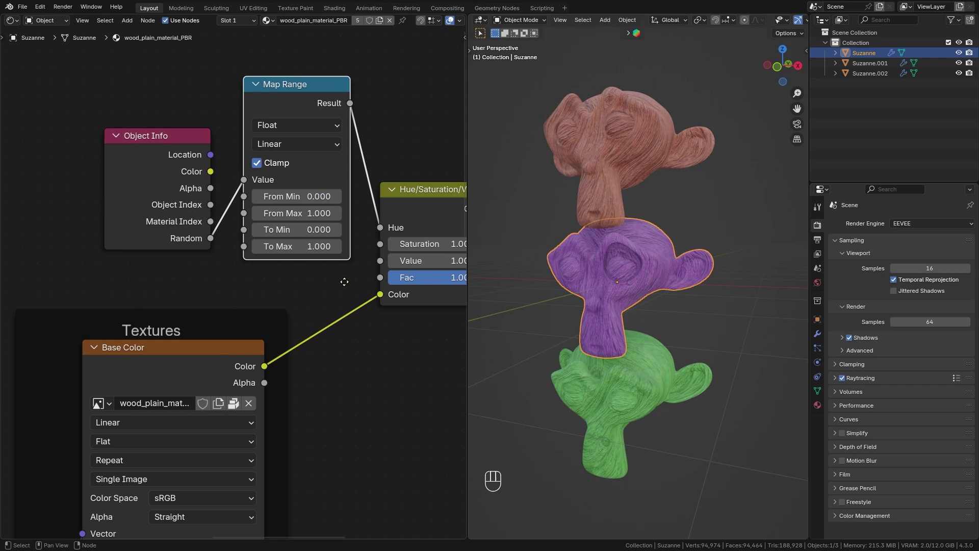
scroll(342, 280, "up", 1)
middle_click_drag(337, 280, 283, 335)
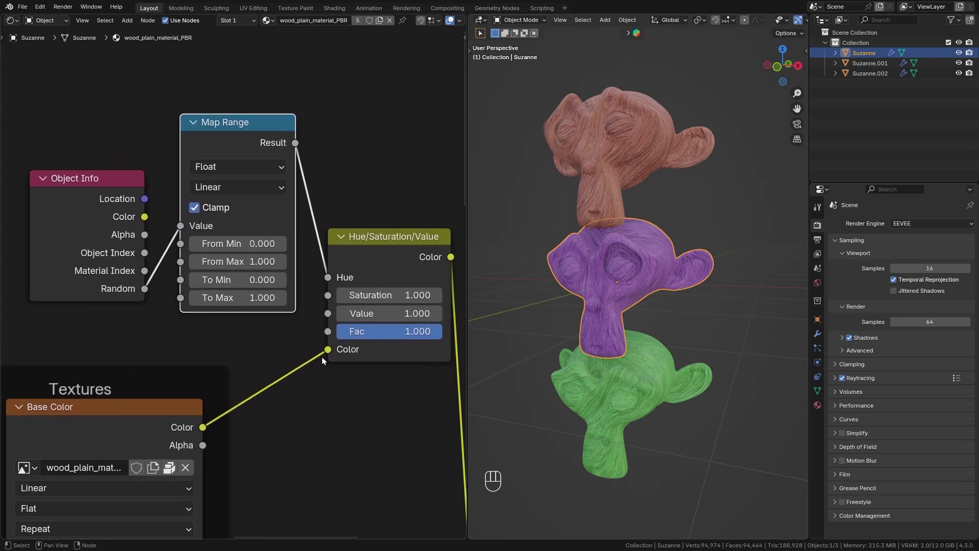
Set the hue Map Range to 0.45–0.55 and also link Random to Saturation
left_click(237, 280)
key("BackSpace")
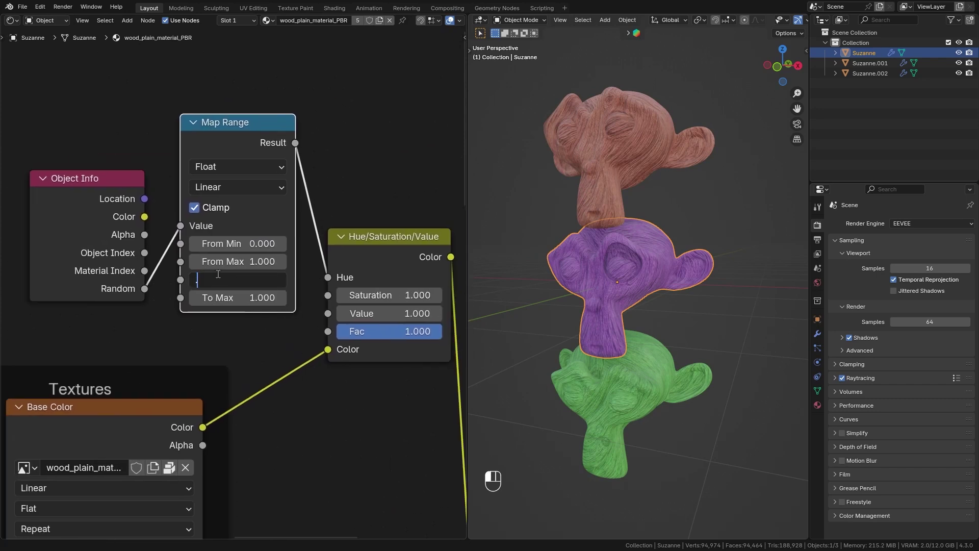
type(".45")
key("Tab")
type(".55")
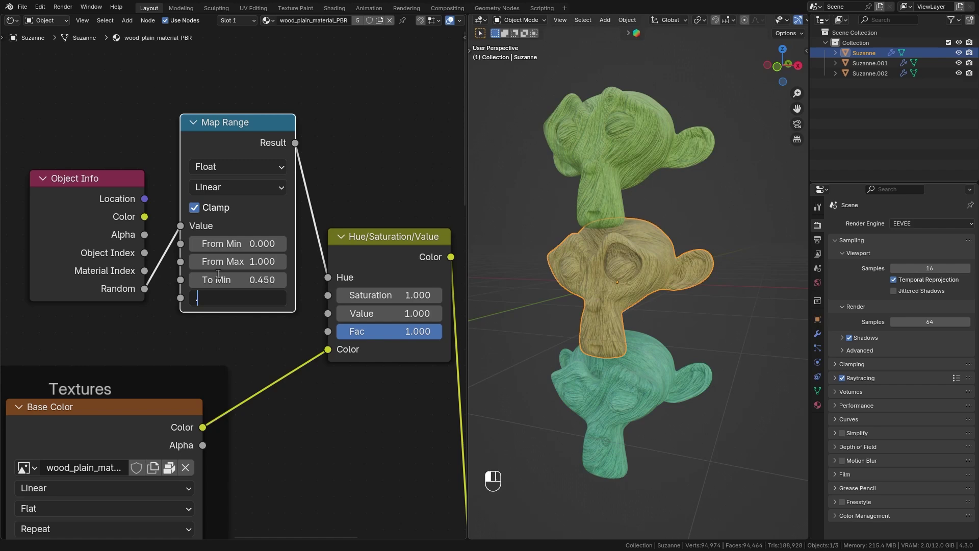
key("Return")
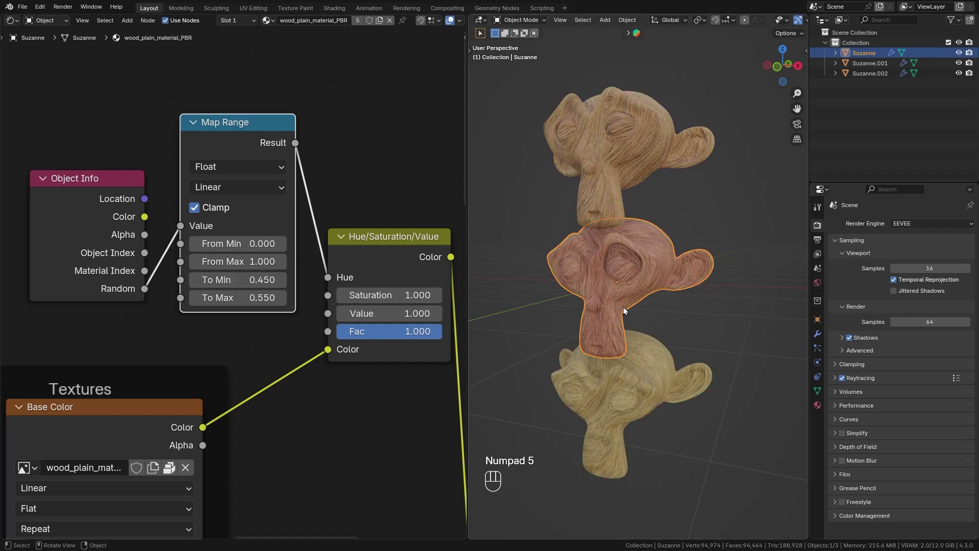
middle_click_drag(598, 349, 635, 349)
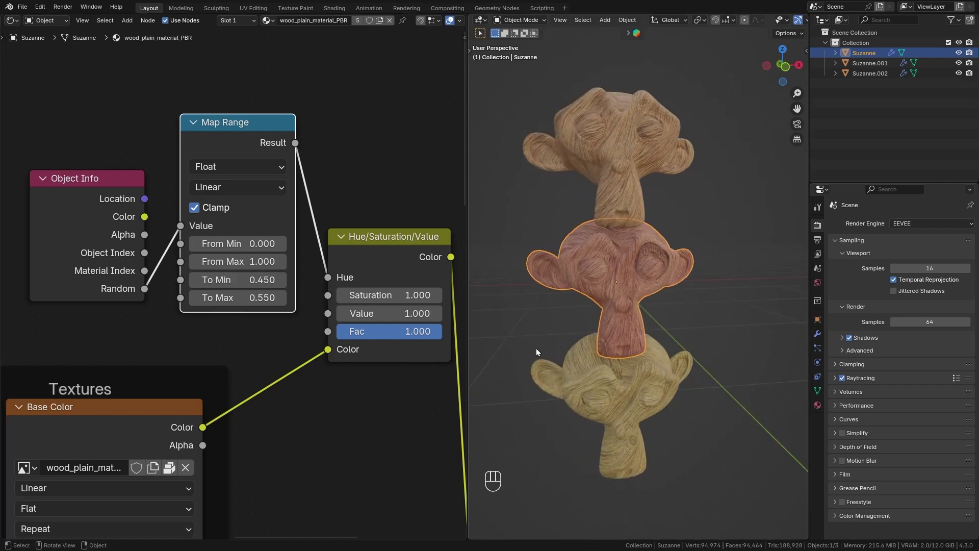
scroll(234, 275, "down", 3)
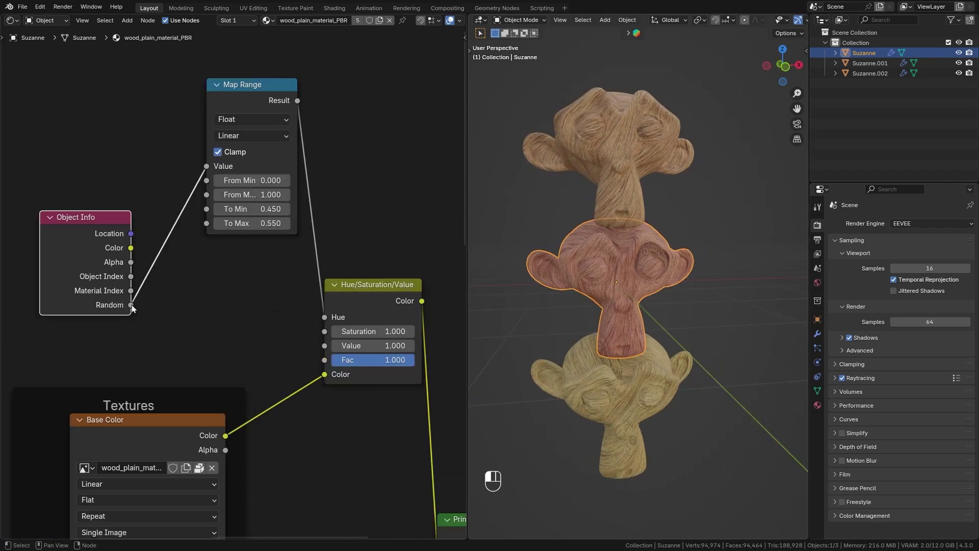
left_click_drag(132, 304, 324, 331)
left_click(255, 90)
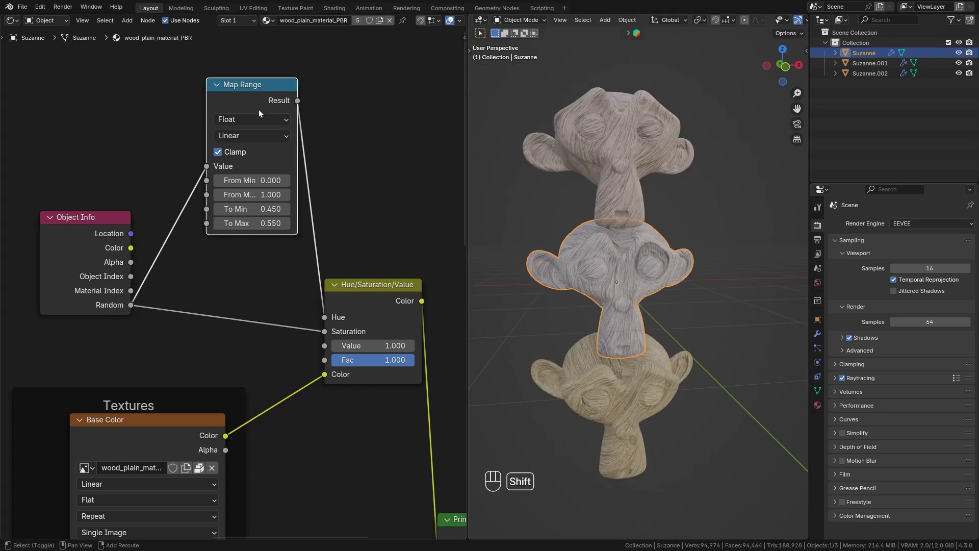
Duplicate the Map Range into the Saturation link with To Min 0.9 and To Max 1.1
key("shift+d")
left_click(247, 34)
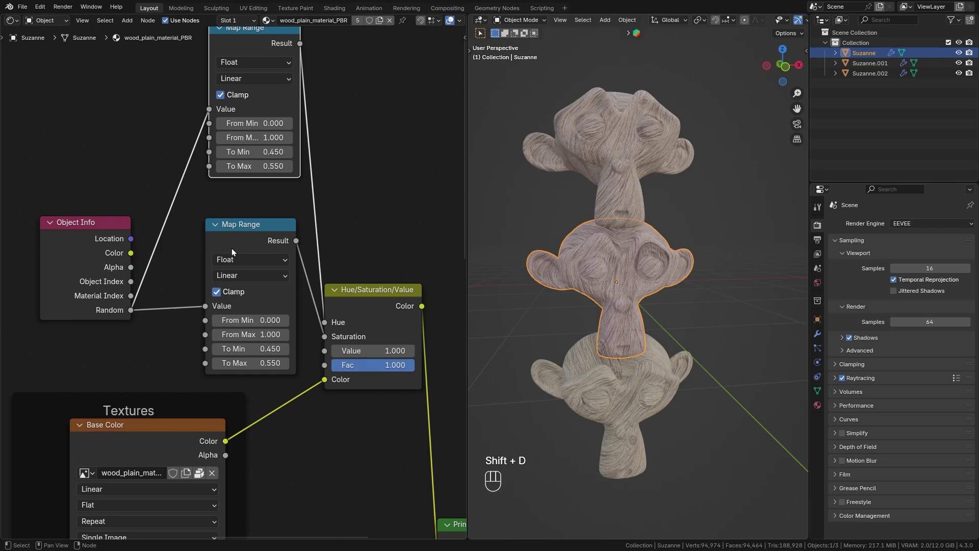
scroll(273, 346, "up", 4)
middle_click_drag(277, 351, 274, 336)
left_click(250, 334)
type("0.9")
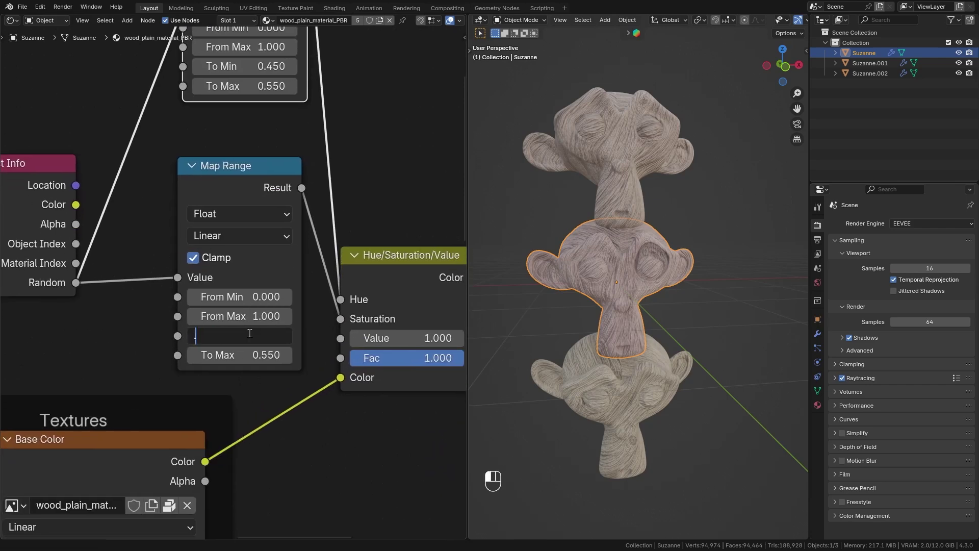
key("Tab")
type("1.1")
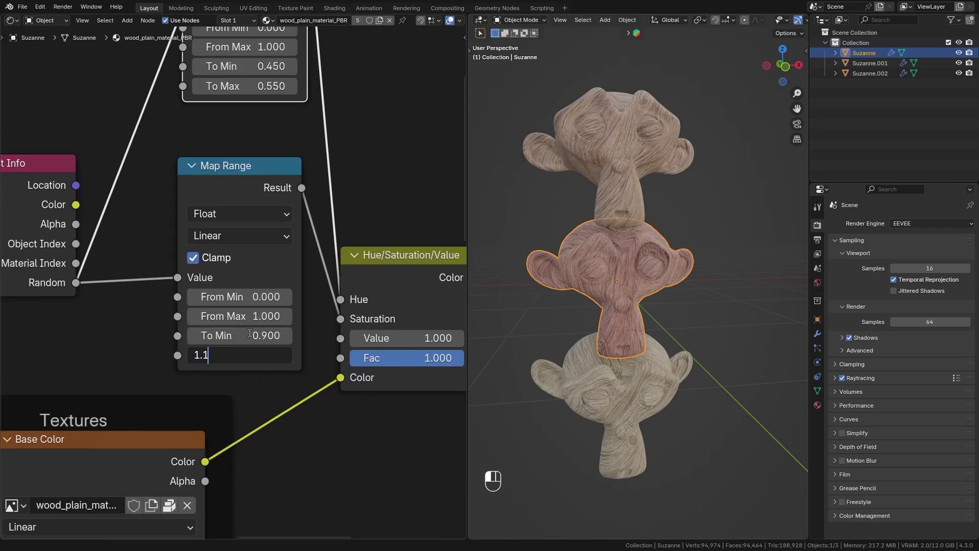
key("Return")
middle_click_drag(586, 310, 634, 317)
scroll(238, 321, "down", 2)
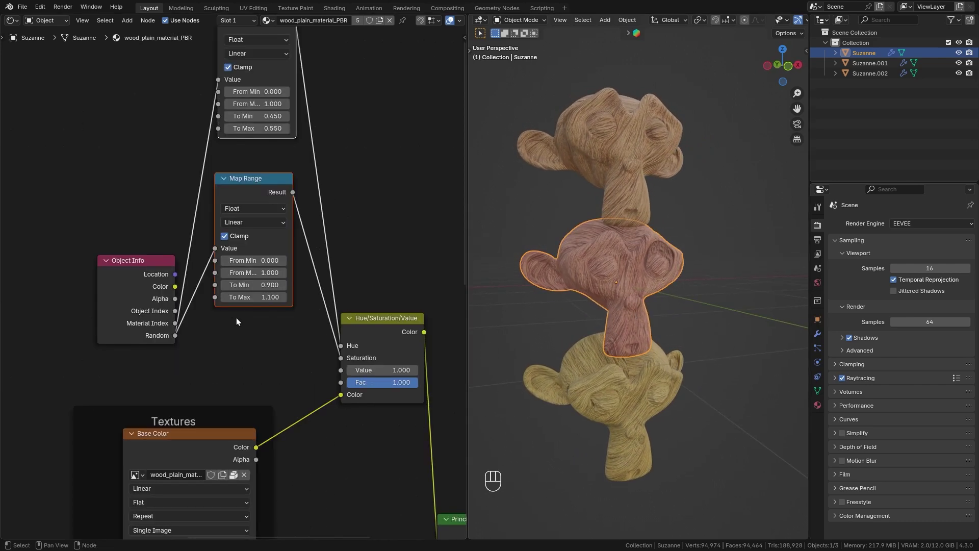
Link Random to HSV Value through another Map Range set to 0.5–1.25
left_click_drag(175, 336, 341, 370)
left_click(264, 187)
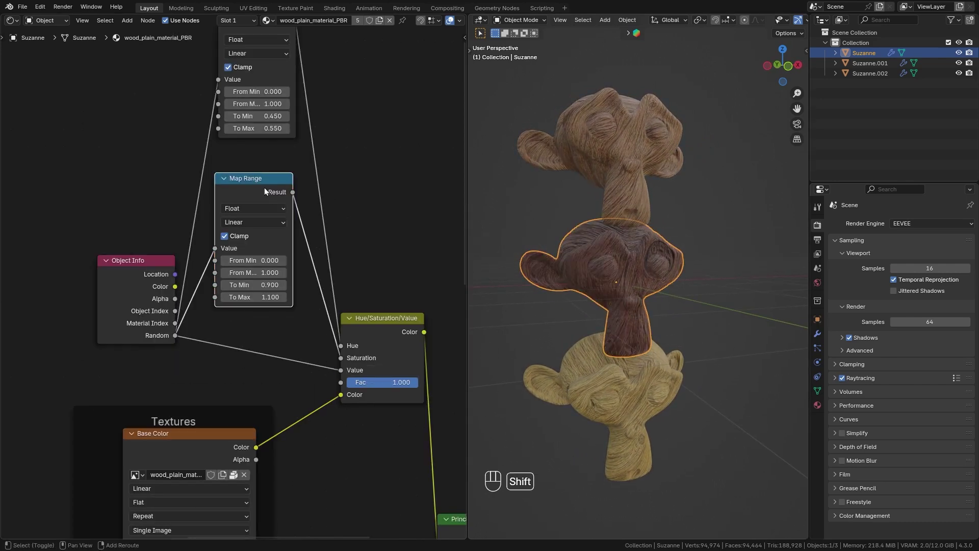
key("shift+d")
left_click(262, 303)
scroll(248, 459, "up", 2)
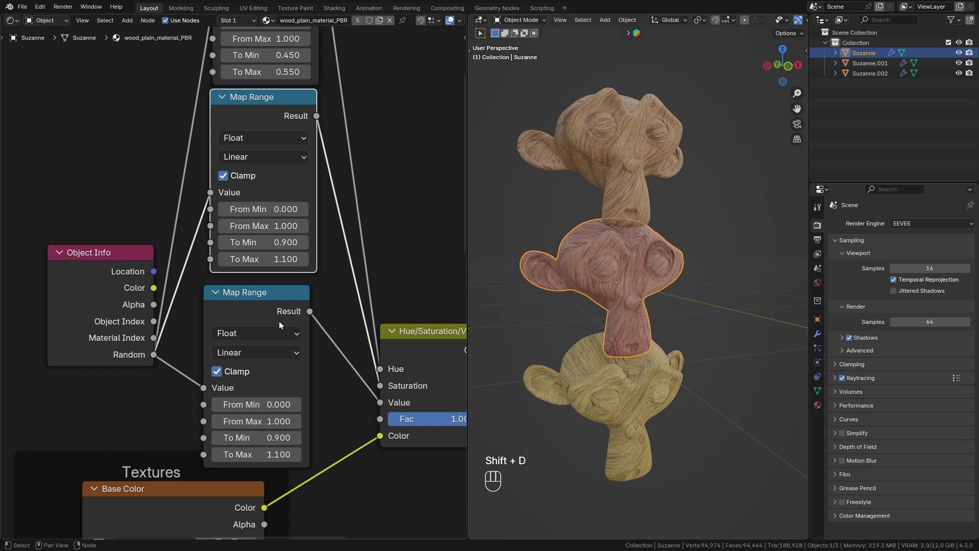
double_click(268, 367)
type("0.5")
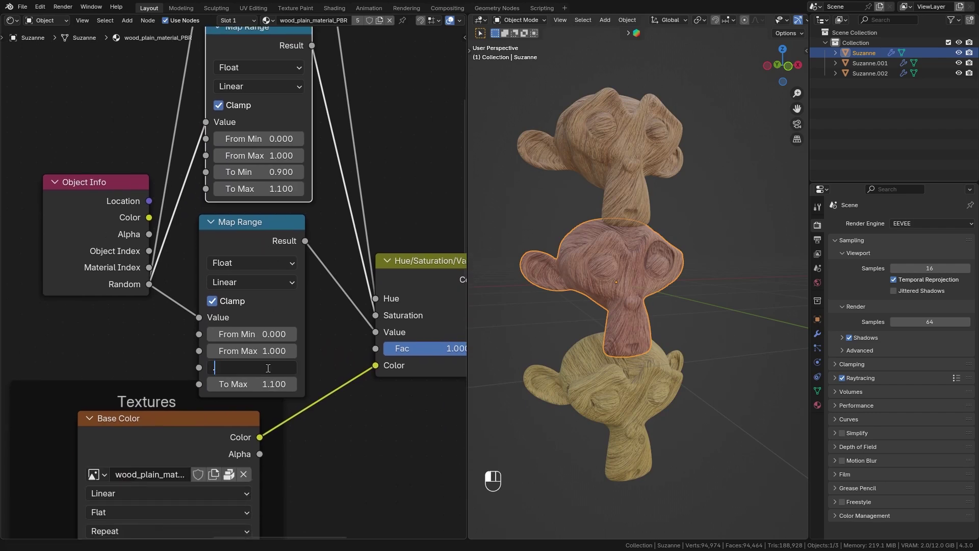
key("Tab")
type("1.")
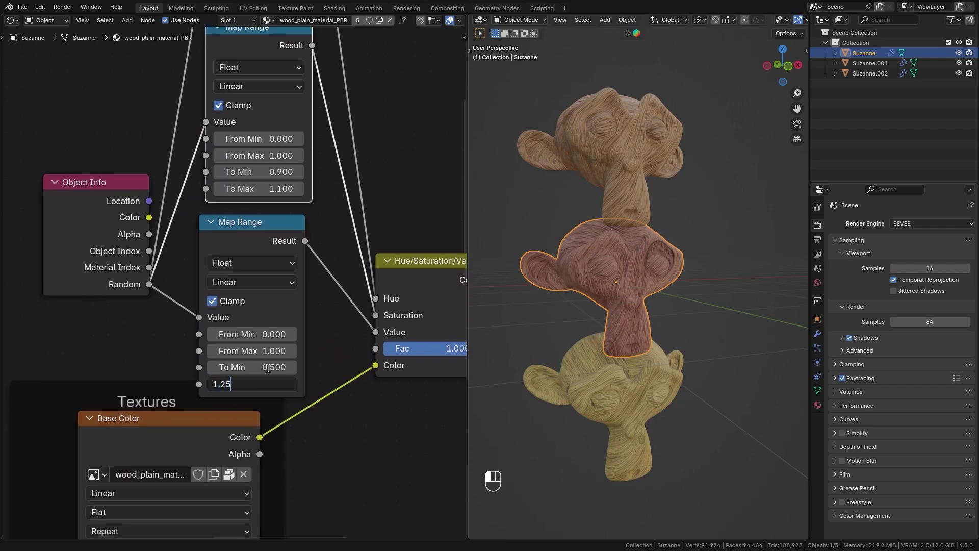
type("25")
key("Return")
scroll(270, 352, "down", 3)
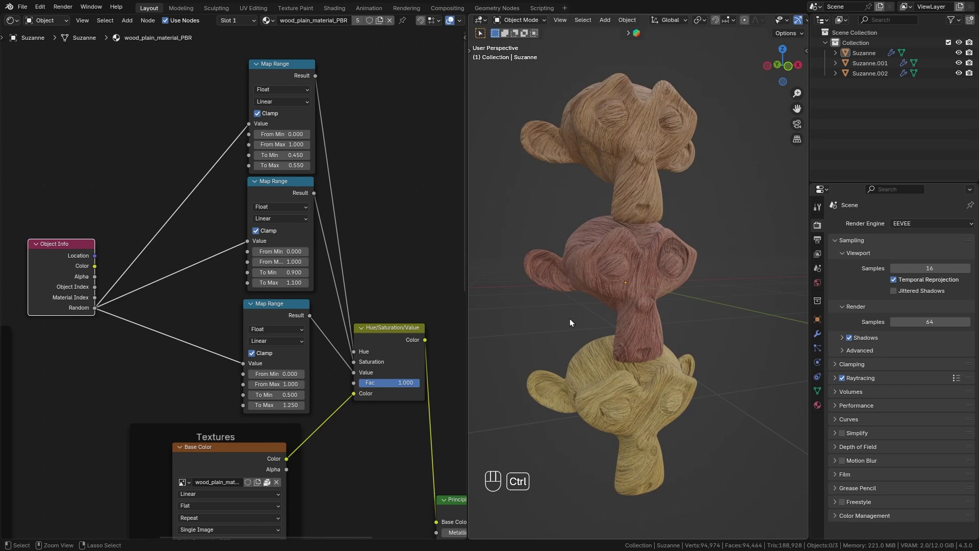
Select the middle Suzanne head and recentre the node graph in the editor
left_click(623, 289)
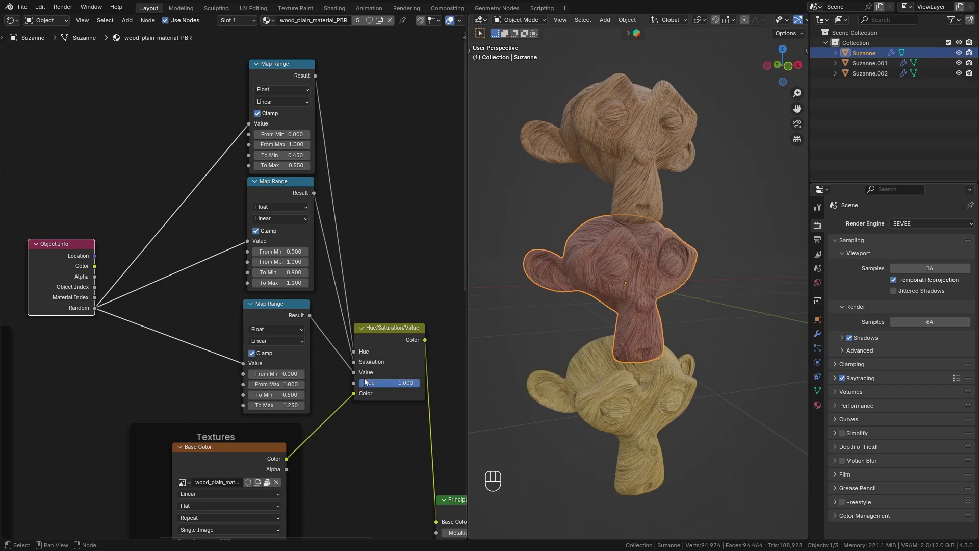
scroll(356, 280, "down", 1)
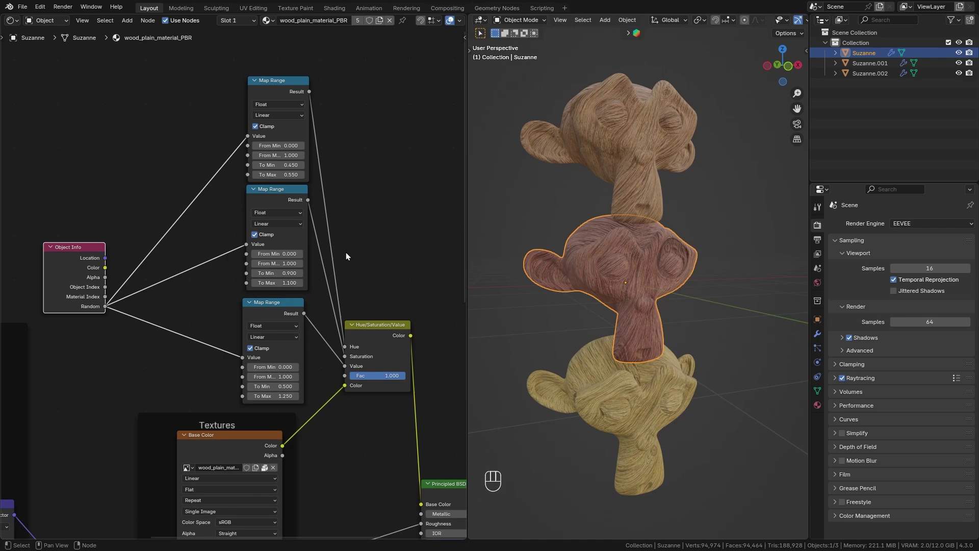
middle_click_drag(363, 238, 389, 243)
scroll(151, 219, "up", 1)
middle_click_drag(149, 220, 163, 231)
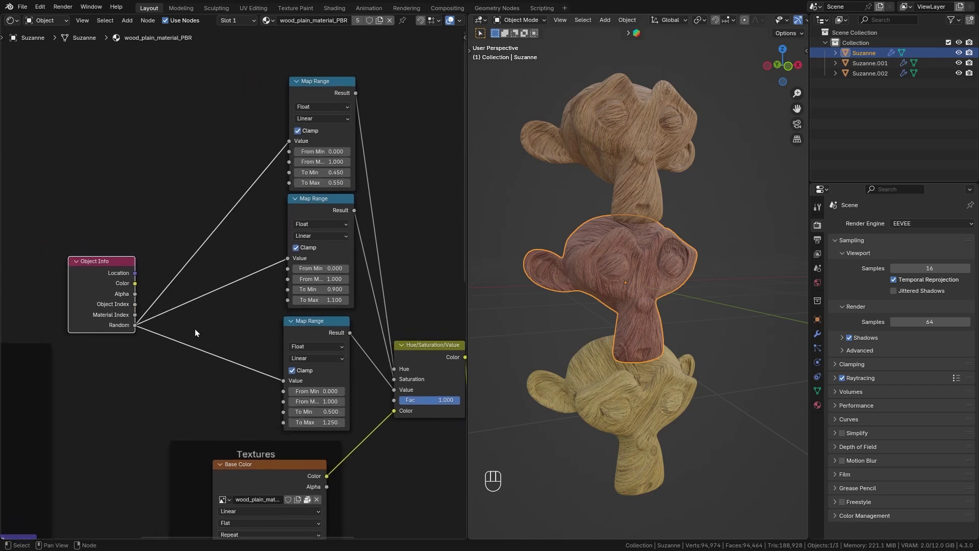
Add a 4D White Noise Texture node with the Random output linked to its Vector input
key("shift+a")
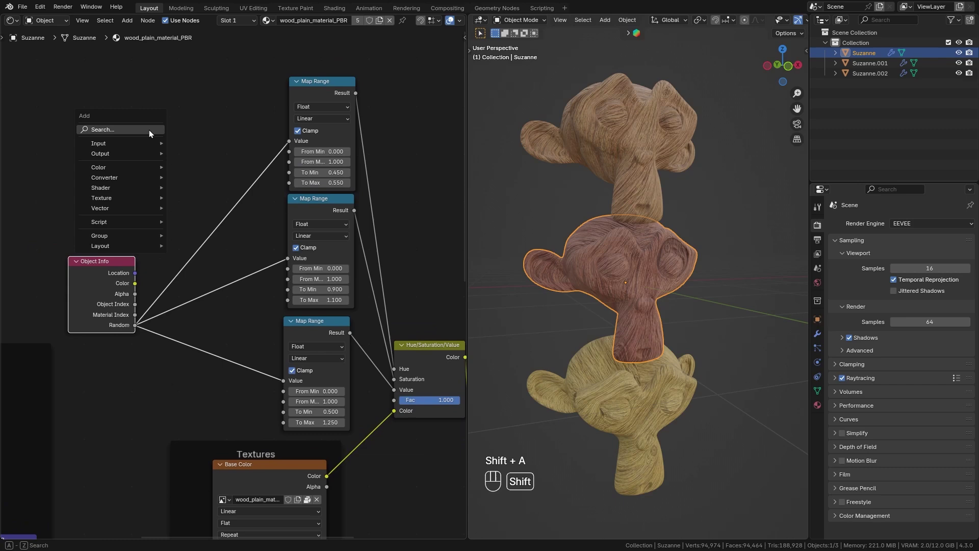
left_click(149, 129)
type("whi")
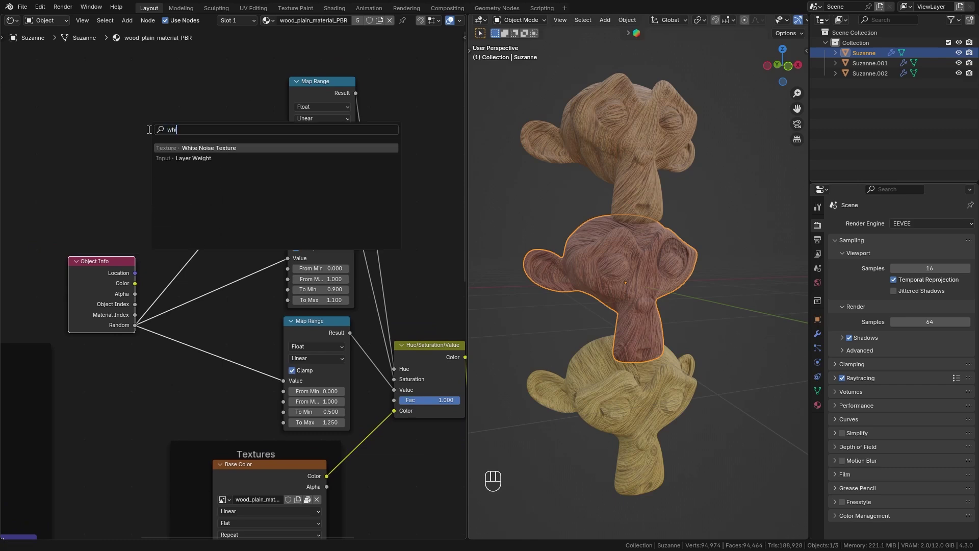
key("Return")
left_click(150, 129)
left_click(170, 168)
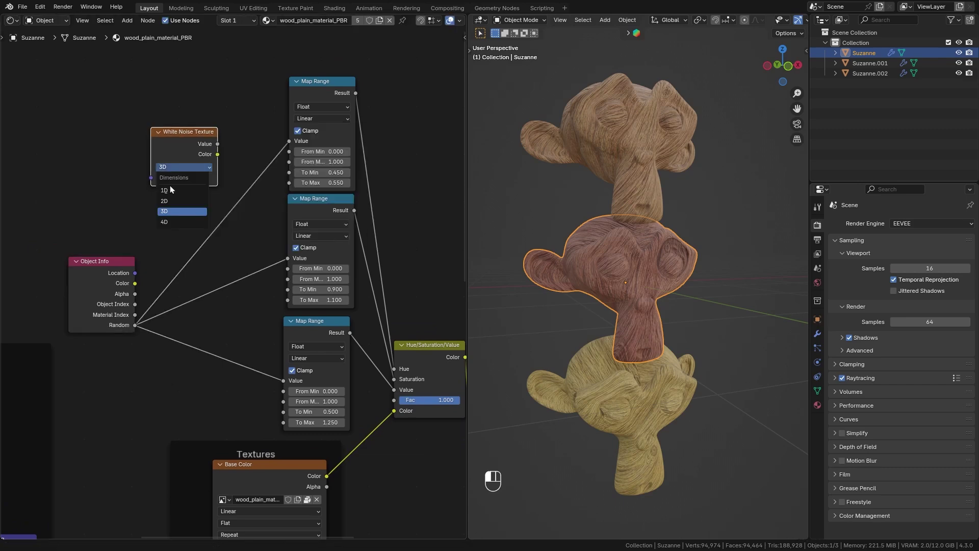
left_click(176, 223)
left_click_drag(135, 327, 145, 177)
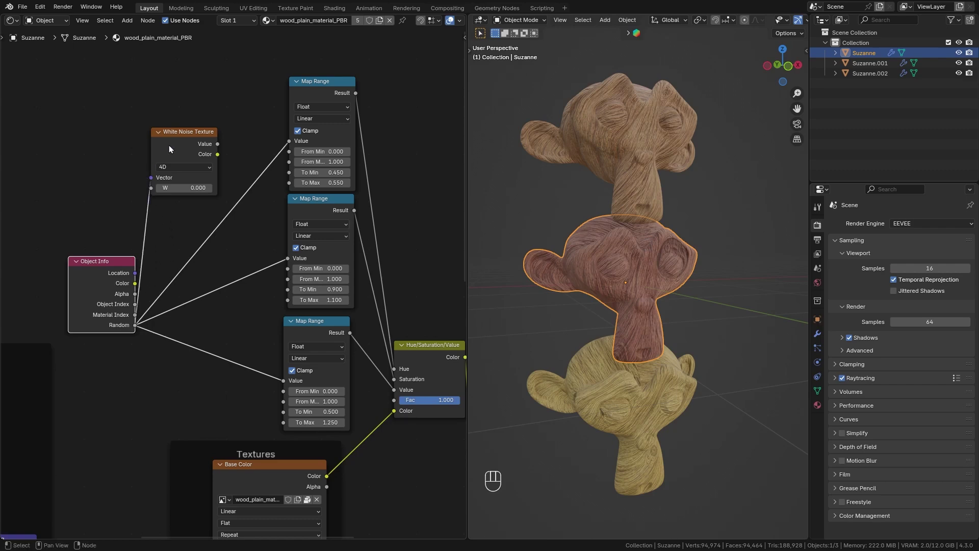
Preview the noise on the heads and raise its W value through 5.1 to 7.9
left_click_drag(171, 146, 196, 174)
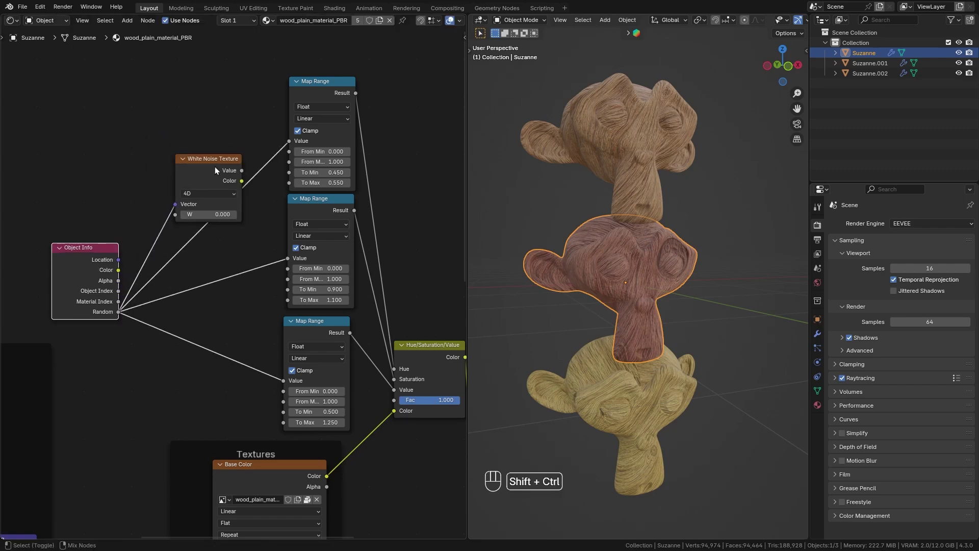
left_click(215, 166, "ctrl+shift")
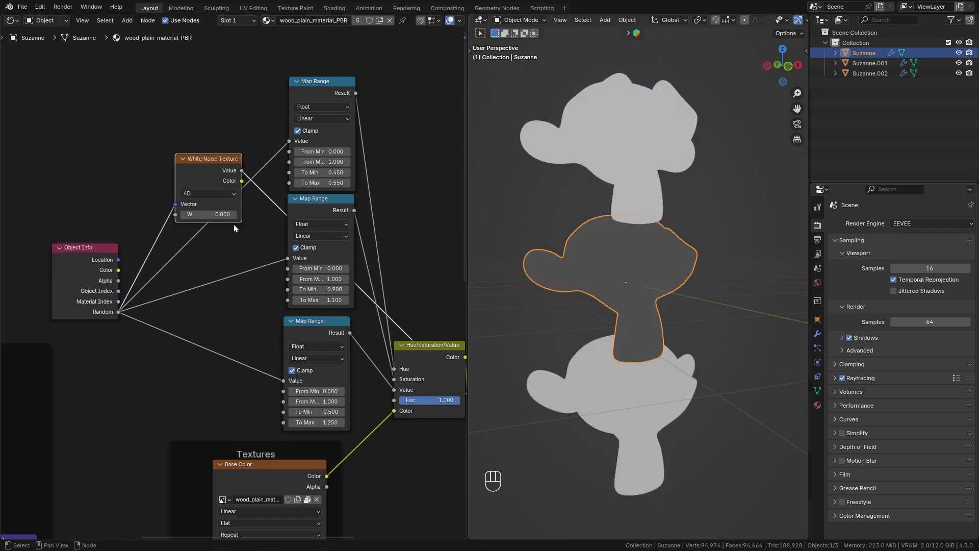
left_click_drag(203, 217, 540, 253)
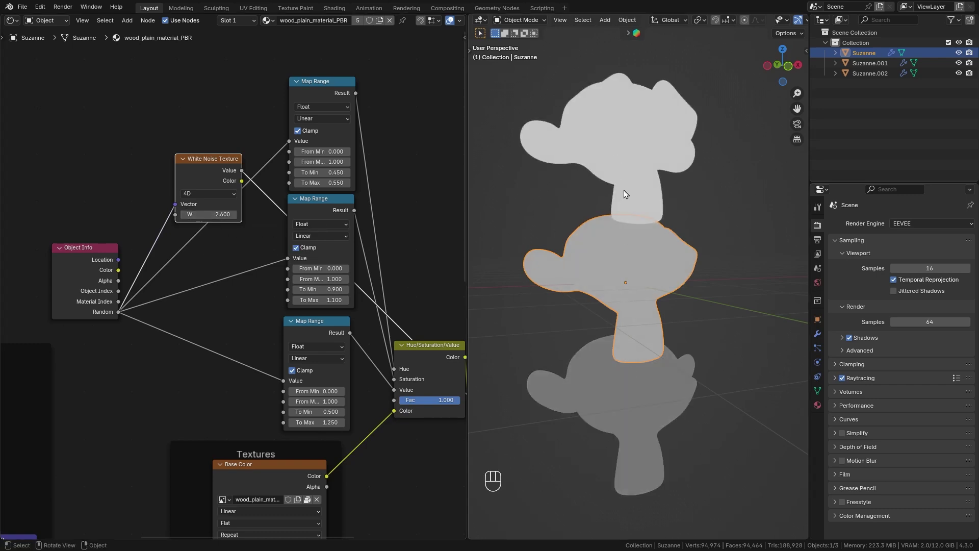
left_click_drag(201, 214, 285, 215)
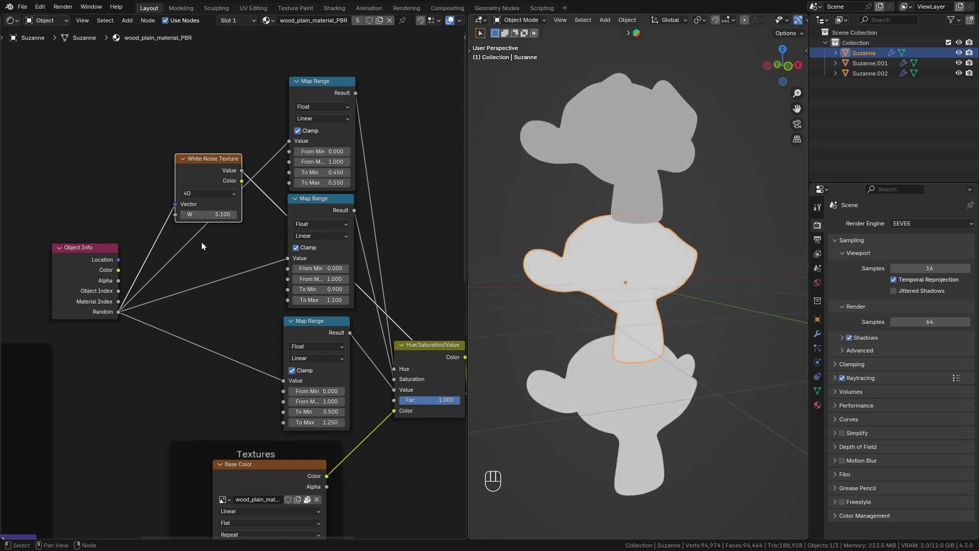
left_click_drag(197, 215, 285, 215)
Set the noise W to 10.5 and feed its Value into the hue Map Range
left_click_drag(204, 168, 203, 167)
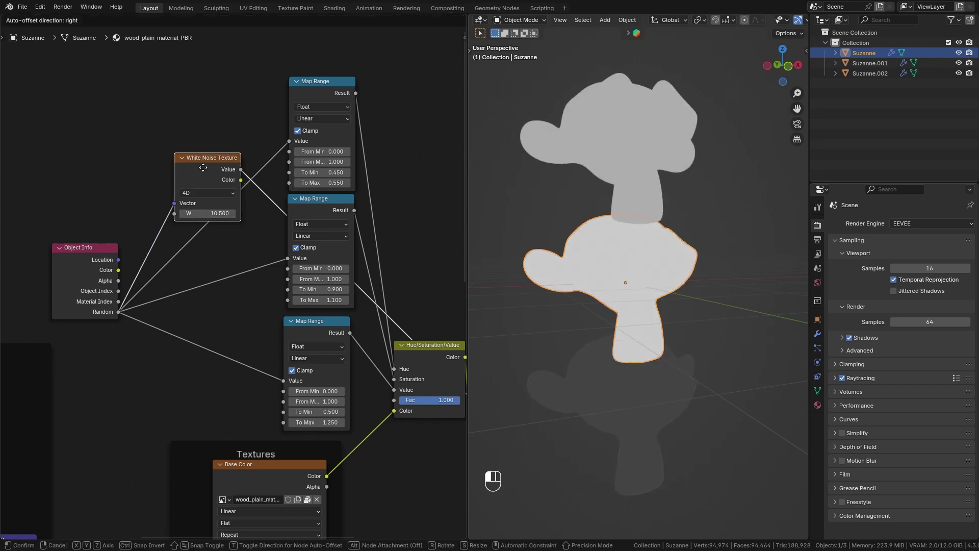
left_click_drag(203, 167, 185, 152)
left_click_drag(210, 226, 283, 210)
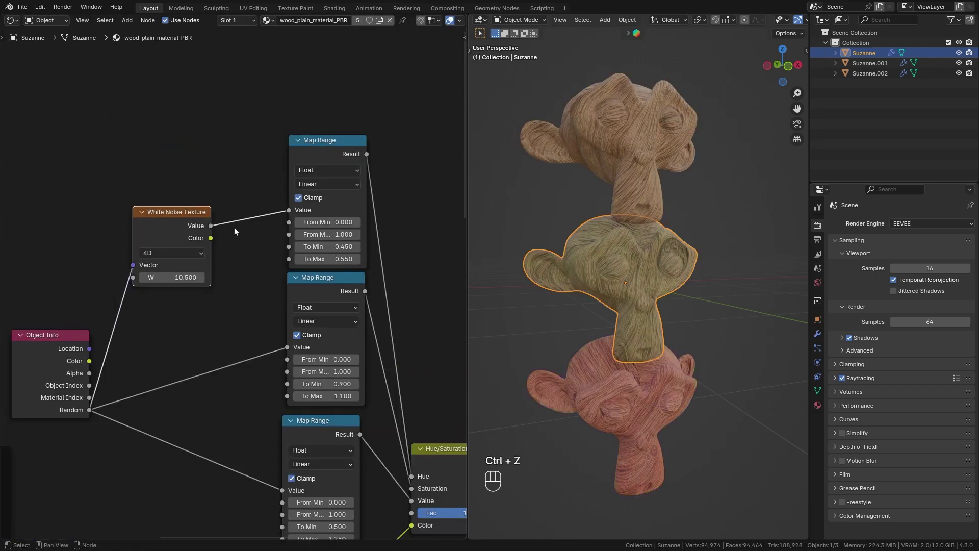
left_click_drag(177, 219, 197, 196)
middle_click_drag(200, 314, 195, 250)
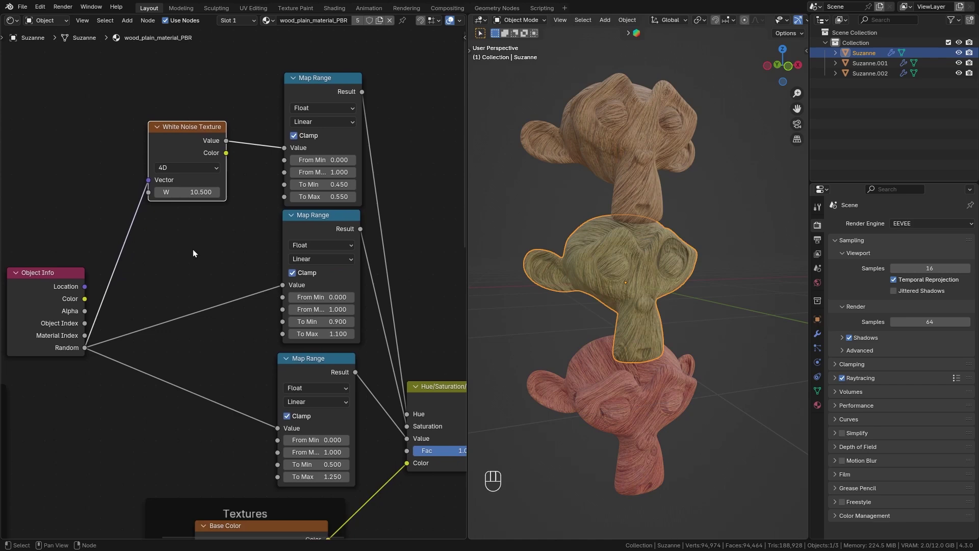
Drop two White Noise duplicates onto the saturation and value Map Range links
key("shift+d")
left_click(201, 358)
middle_click_drag(204, 332, 199, 257)
key("shift+d")
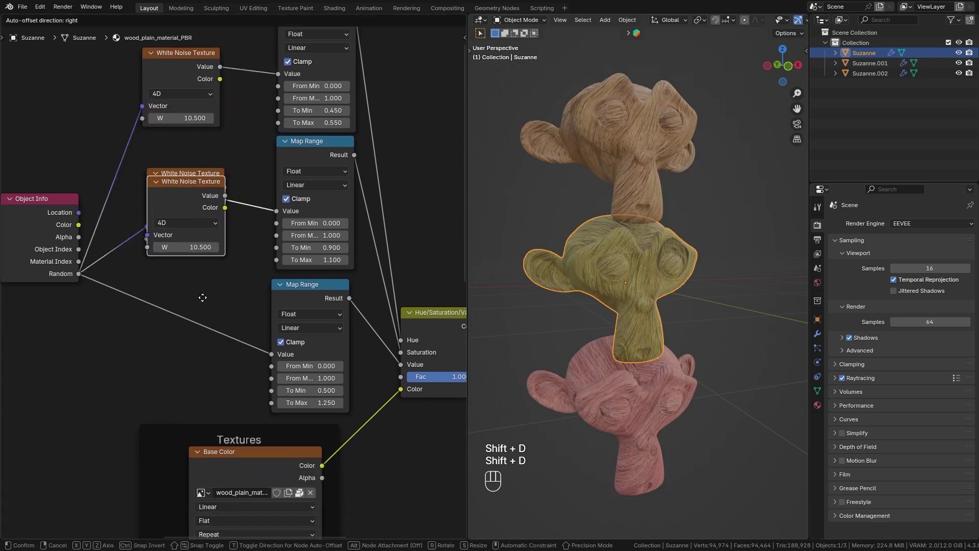
left_click(191, 386)
middle_click_drag(232, 315, 232, 376)
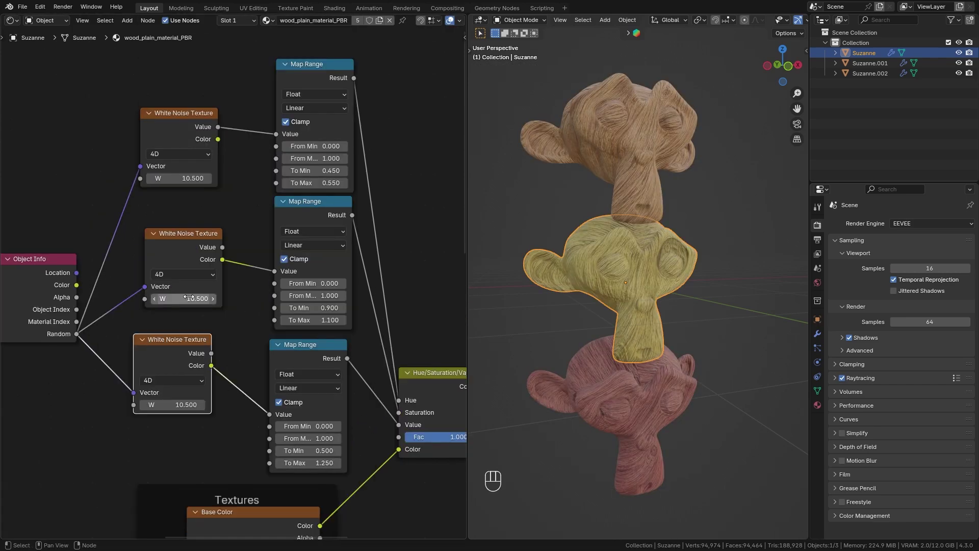
Set the second noise's W to 15.8 and the third's to -1.6
left_click(189, 298)
type("15.8")
key("Return")
left_click_drag(182, 405, 159, 405)
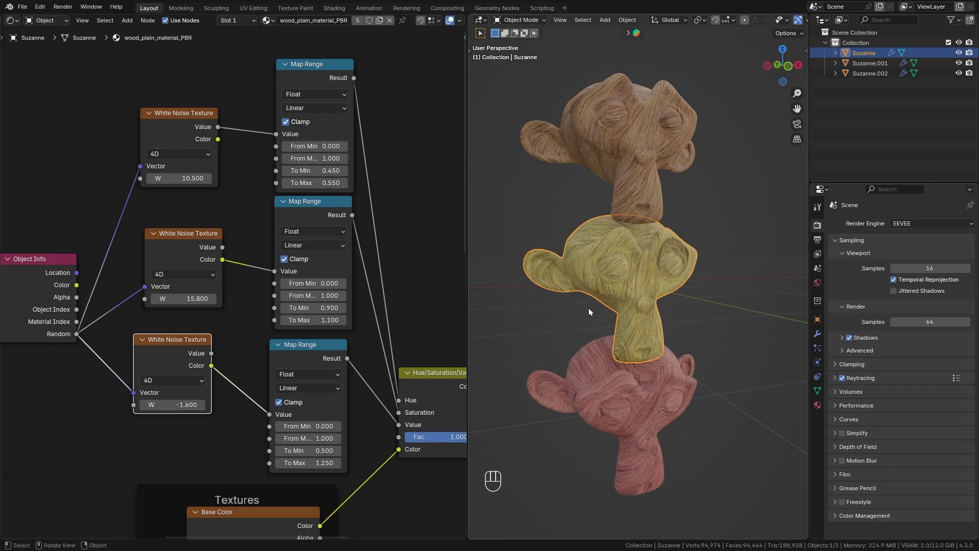
middle_click_drag(589, 308, 616, 305)
Make four test duplicates of the Suzanne head around the three originals
key("shift+d")
left_click(539, 282)
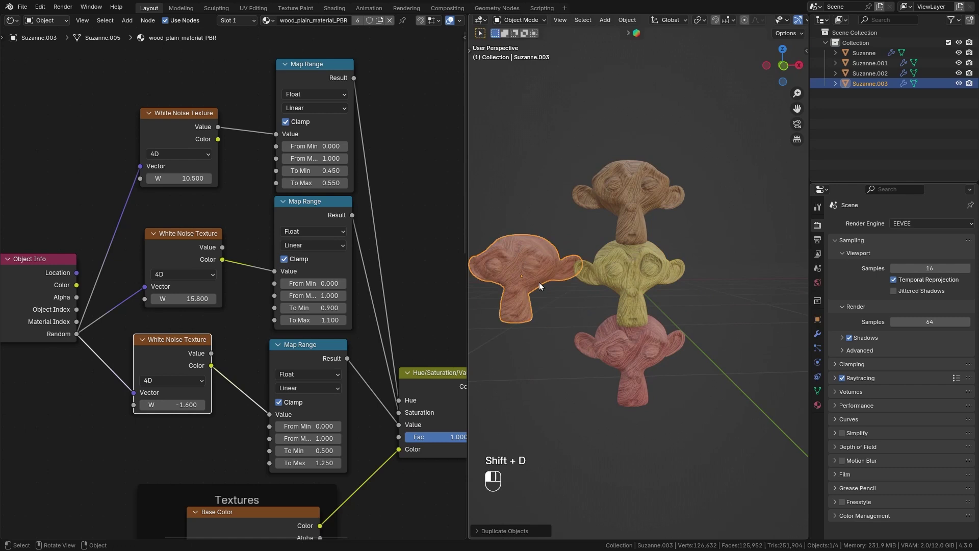
middle_click_drag(540, 282, 586, 285)
key("shift+d")
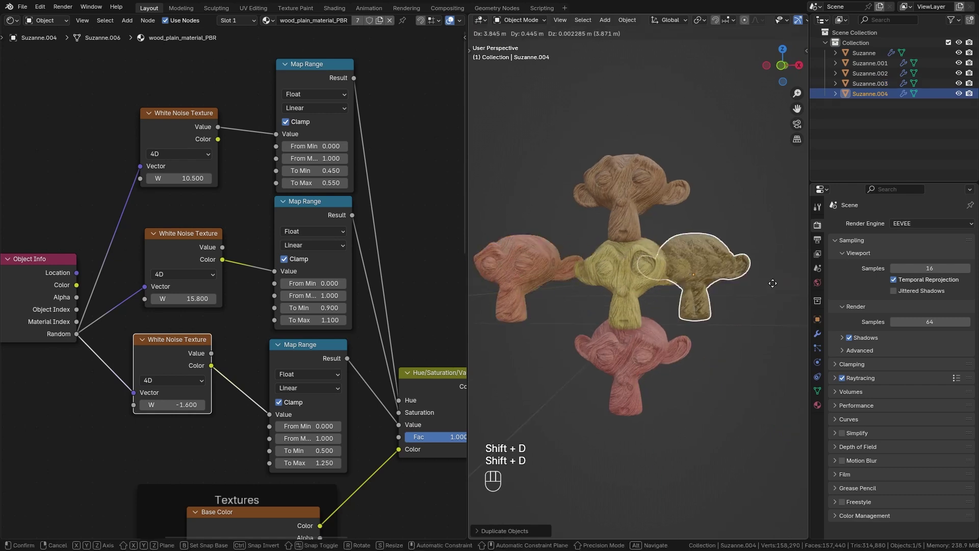
left_click(779, 295)
key("shift+d")
left_click(785, 185)
key("shift+d")
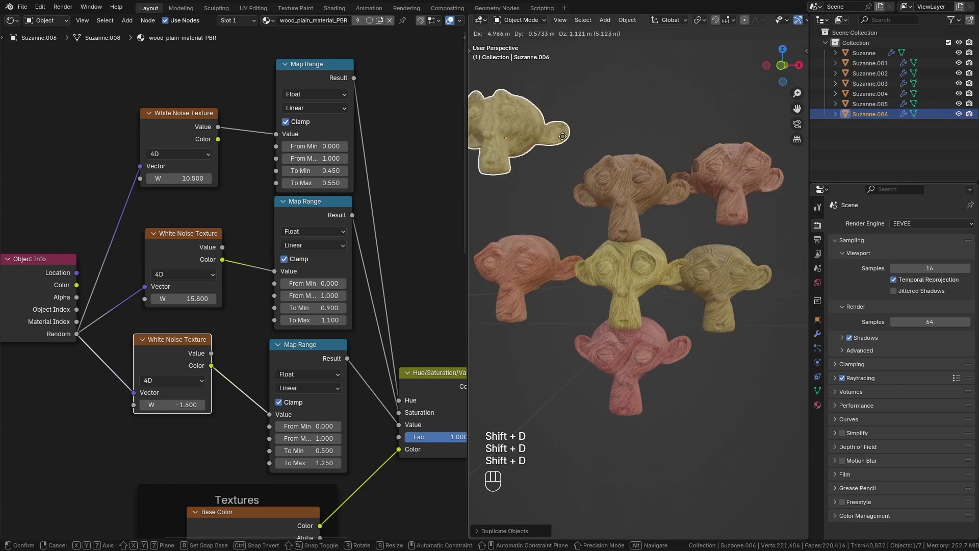
left_click(571, 135)
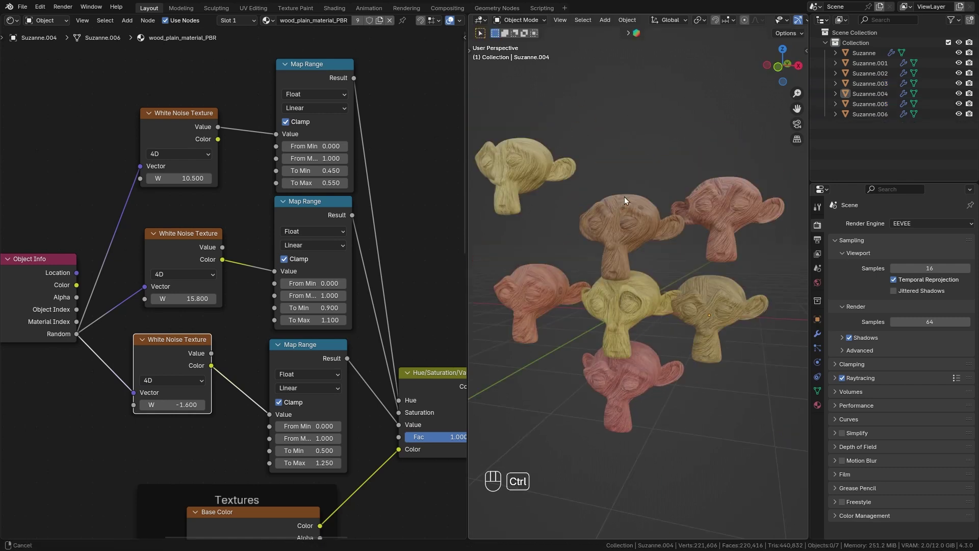
middle_click_drag(624, 197, 621, 189, "ctrl")
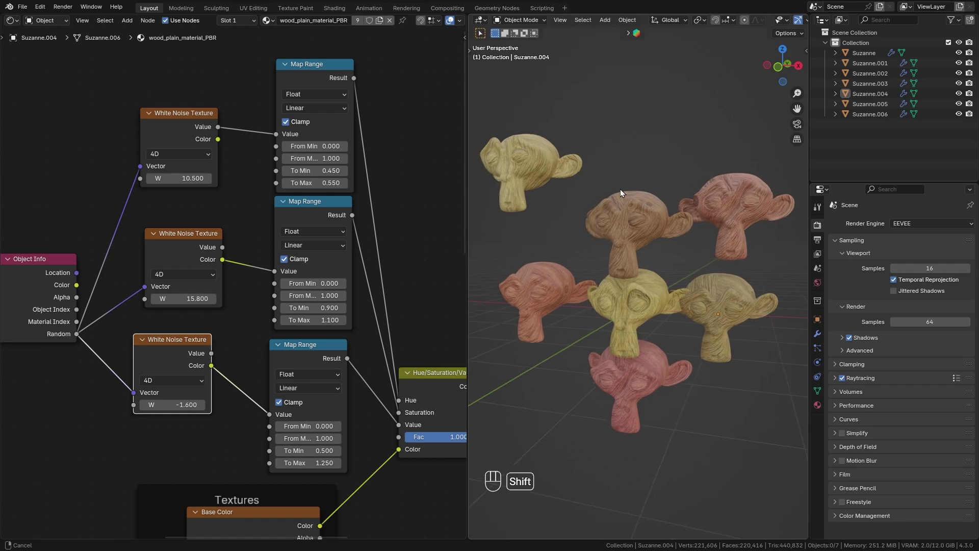
Select the four extra monkey heads
left_click(535, 164, "shift")
left_click(560, 302, "shift")
left_click(739, 212, "shift")
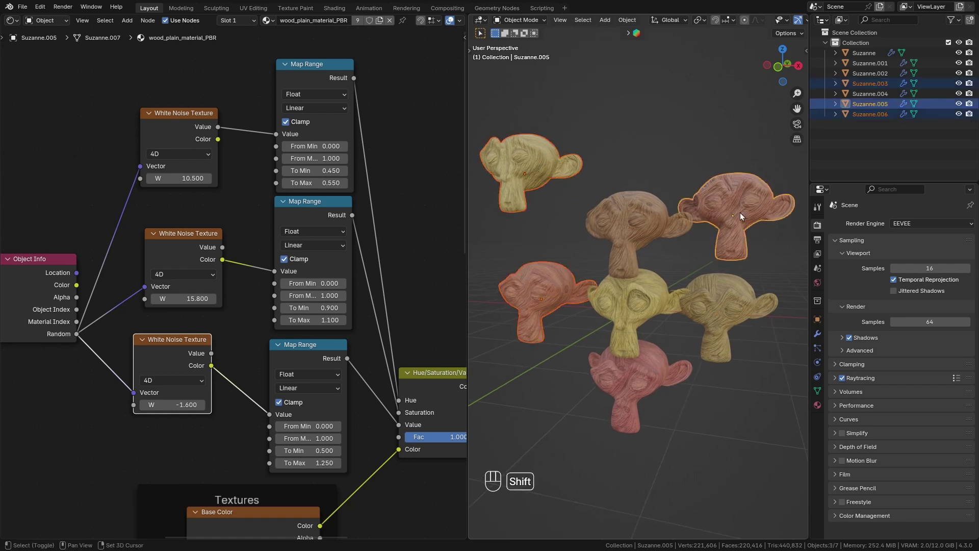
left_click(728, 301, "shift")
Delete the four extra heads, leaving the three tinted Suzannes
key("Delete")
middle_click_drag(645, 316, 645, 302, "ctrl")
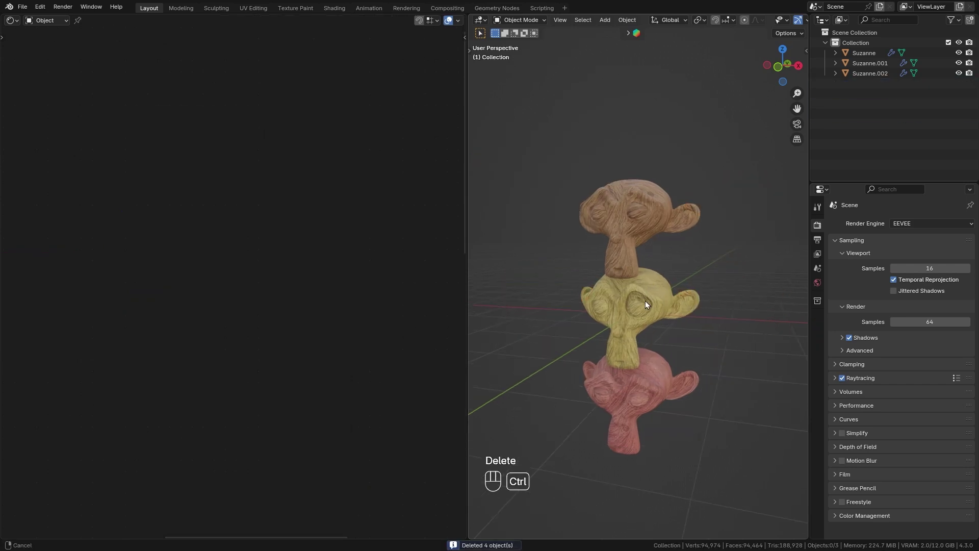
mouse_move(376, 315)
middle_mouse_down("ctrl")
mouse_move(376, 326)
mouse_move(381, 306)
middle_mouse_up("ctrl")
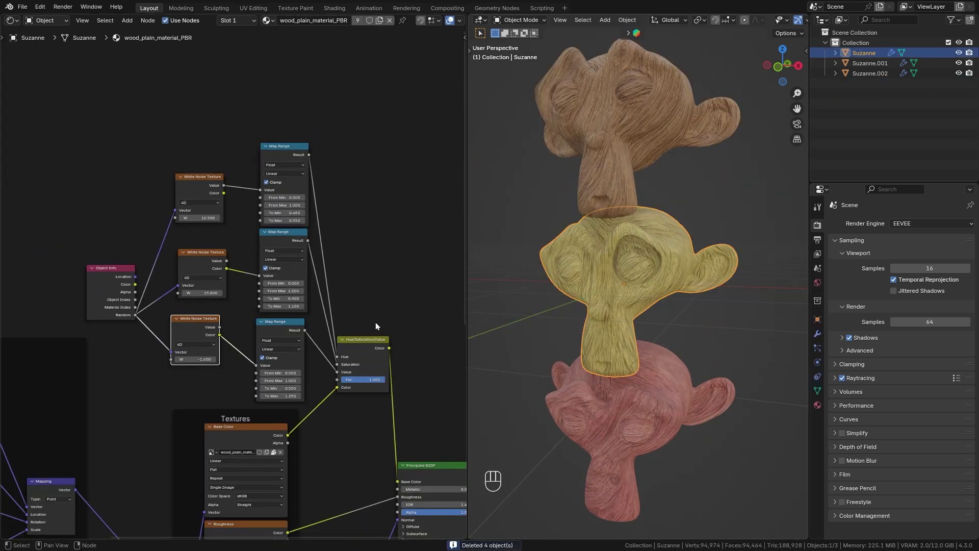
scroll(376, 326, "down", 1)
Frame the eight colour-randomizing nodes and label the frame 'Random Colors'
left_click_drag(122, 115, 382, 359)
key("ctrl")
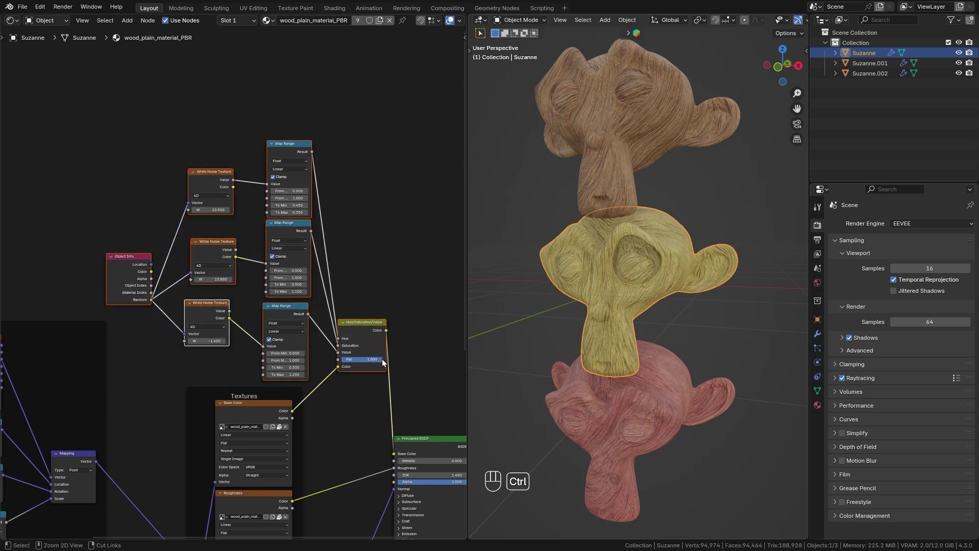
key("ctrl+j")
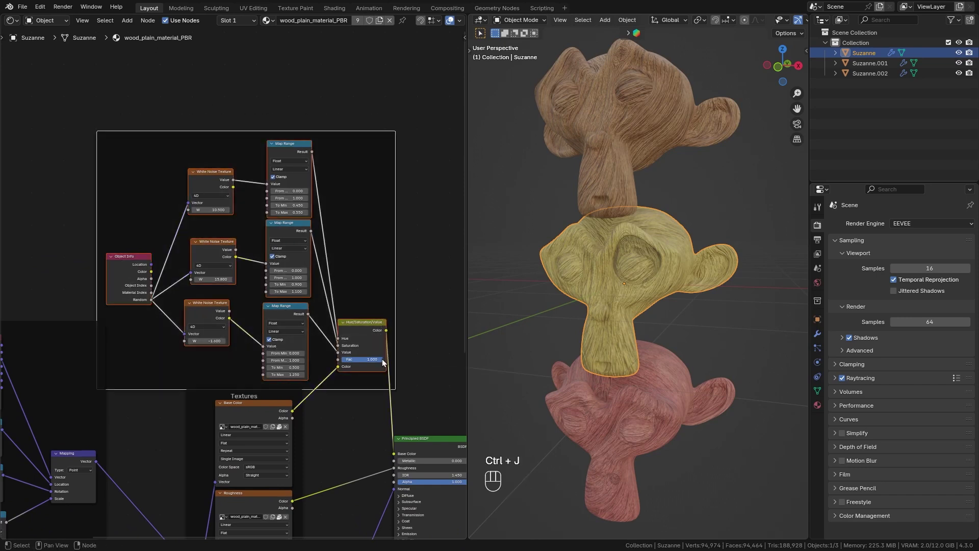
key("F2")
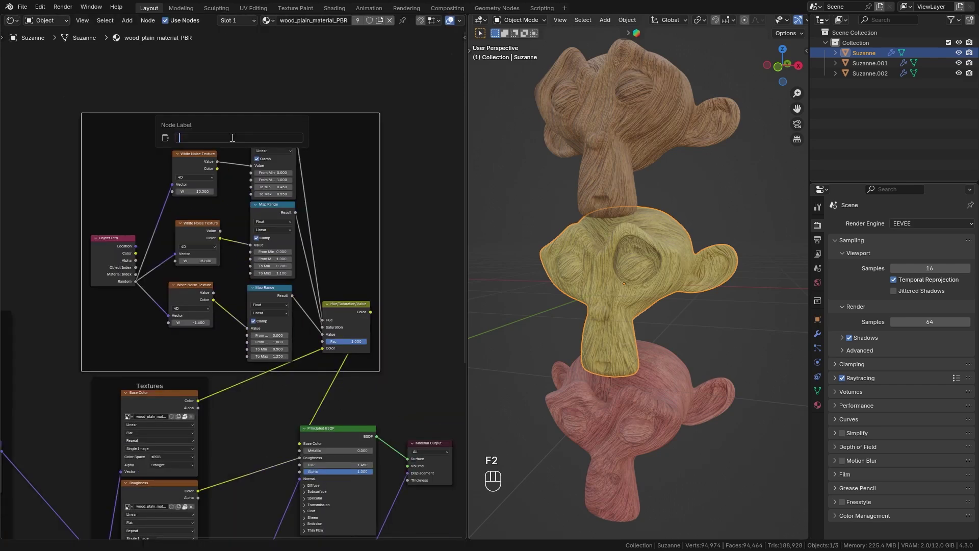
type("Random Colors")
key("Return")
scroll(314, 286, "up", 2)
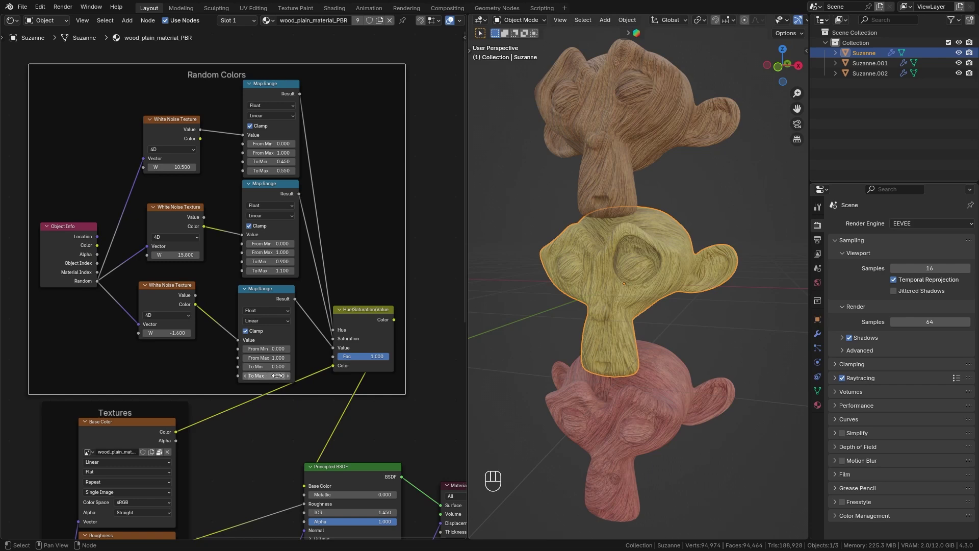
scroll(276, 375, "down", 2)
Apply Abstract_Organic_003, then Abstract_Organic_005, to Suzanne from the asset browser
middle_click_drag(277, 372, 231, 263)
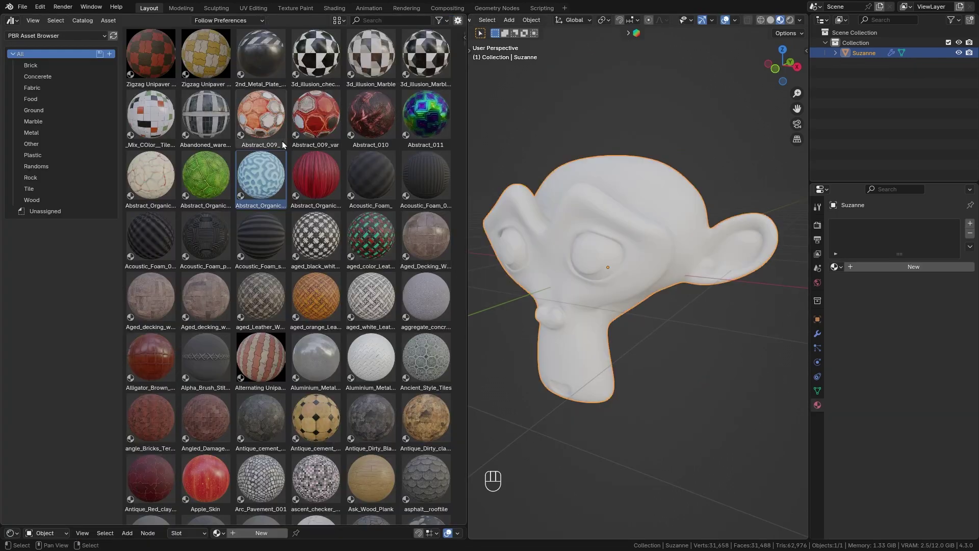
scroll(283, 140, "down", 2)
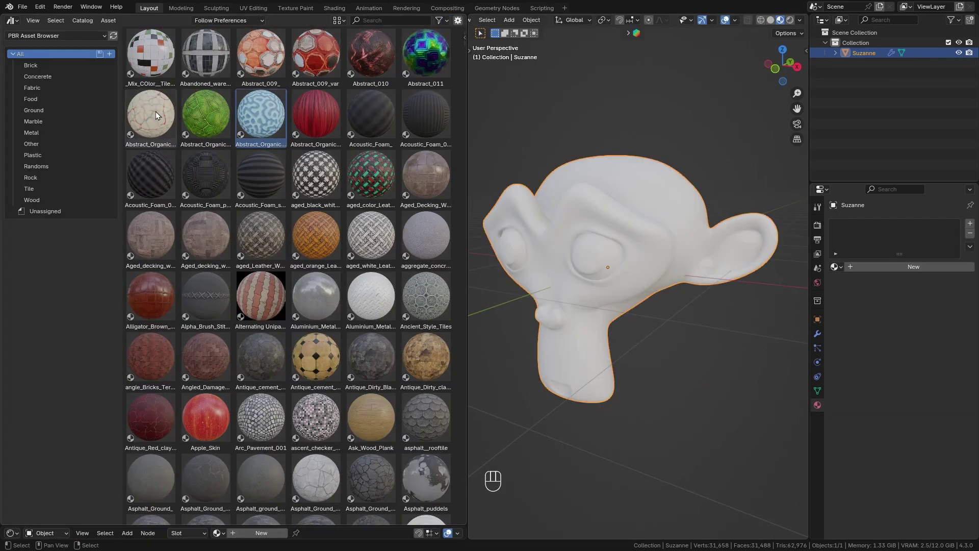
left_click_drag(150, 115, 598, 218)
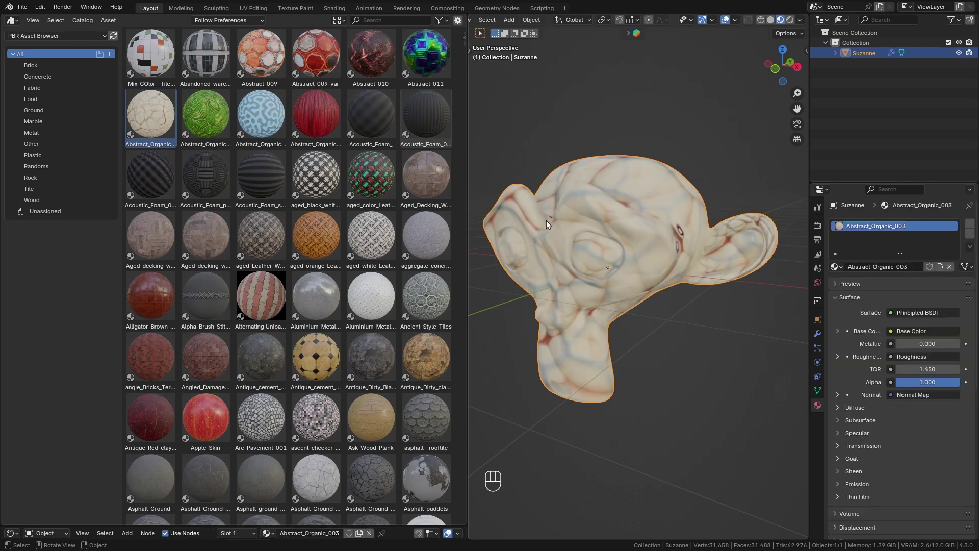
scroll(306, 143, "down", 2)
left_click_drag(239, 55, 587, 236)
Apply Asphalt_road_ to Suzanne and bring up the 5000+ Pbr Asset Browser product page
scroll(302, 250, "down", 5)
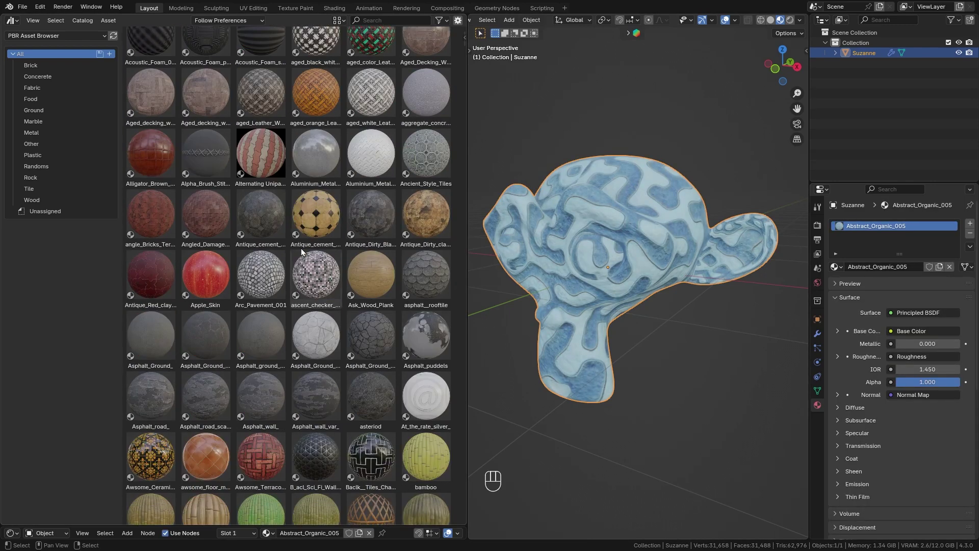
left_click_drag(151, 171, 607, 249)
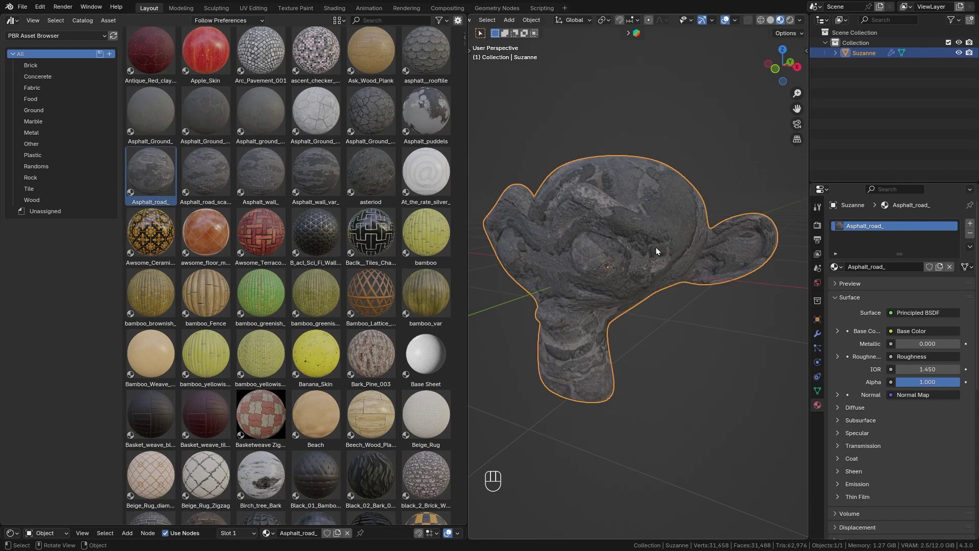
key("alt+Tab")
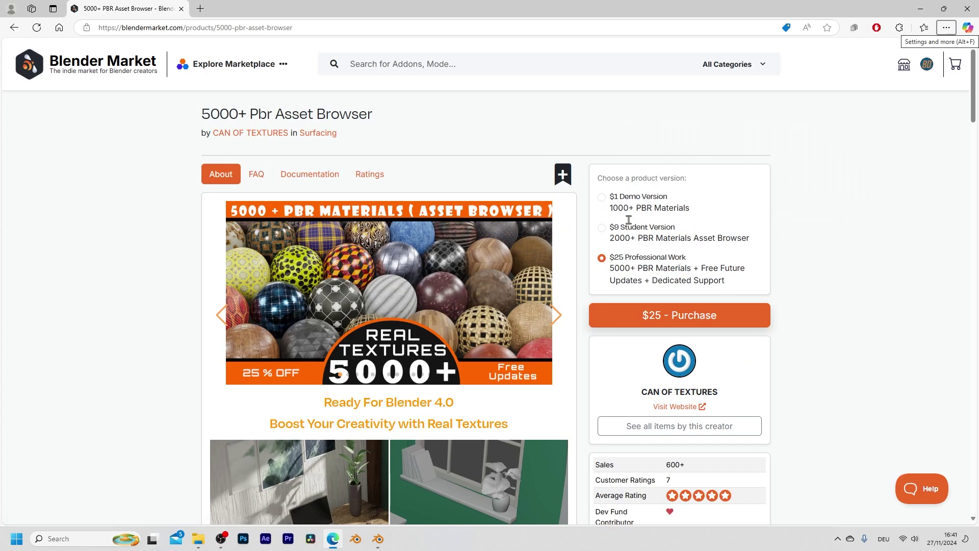
left_click(606, 200)
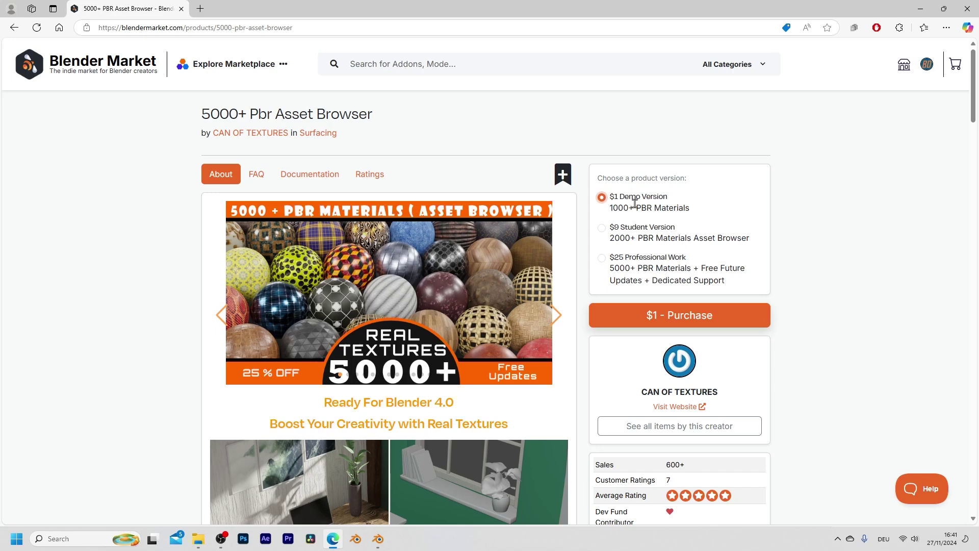
left_click(602, 229)
left_click(602, 259)
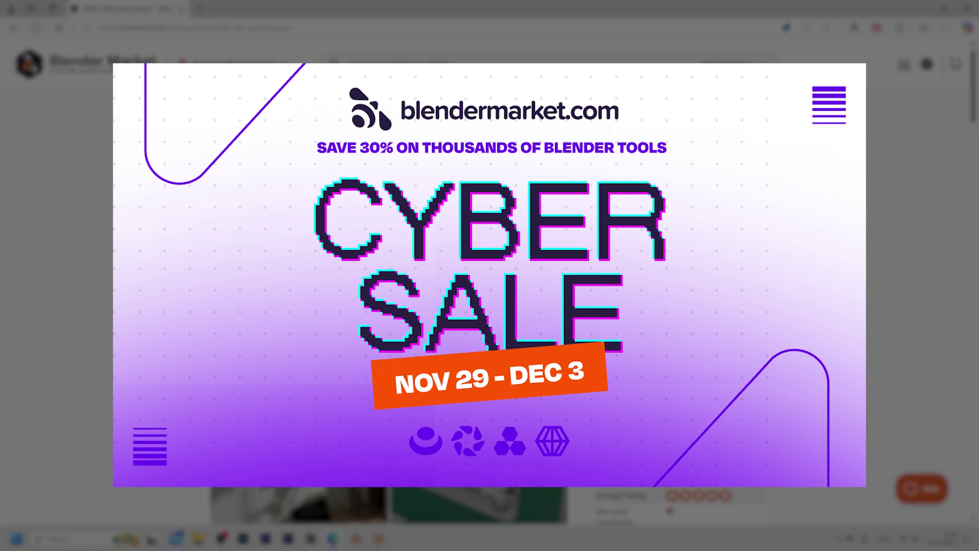
Back in Blender, try Red_Bricks_Terracotta_003 and worn_Irregular_Bricks from the Brick catalog on Suzanne
key("alt+Tab")
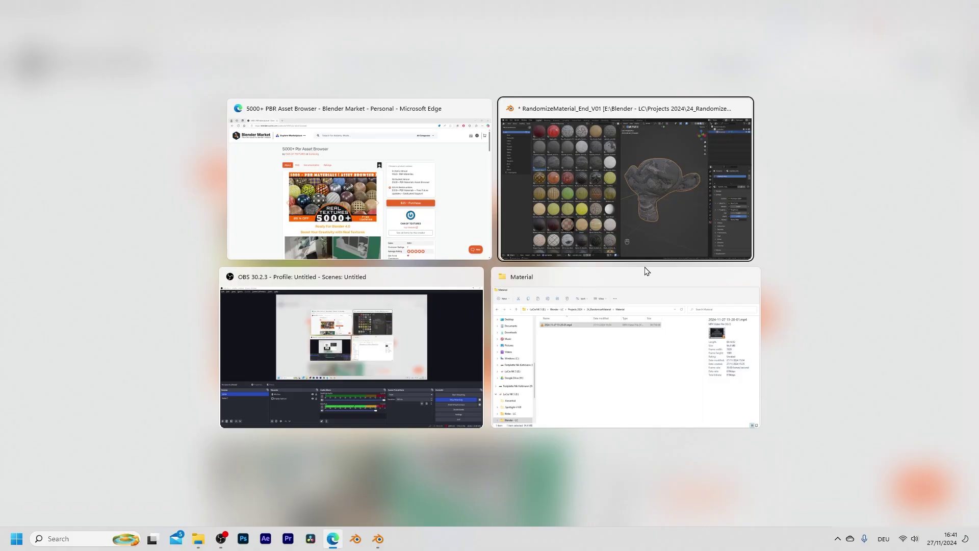
scroll(327, 271, "down", 10)
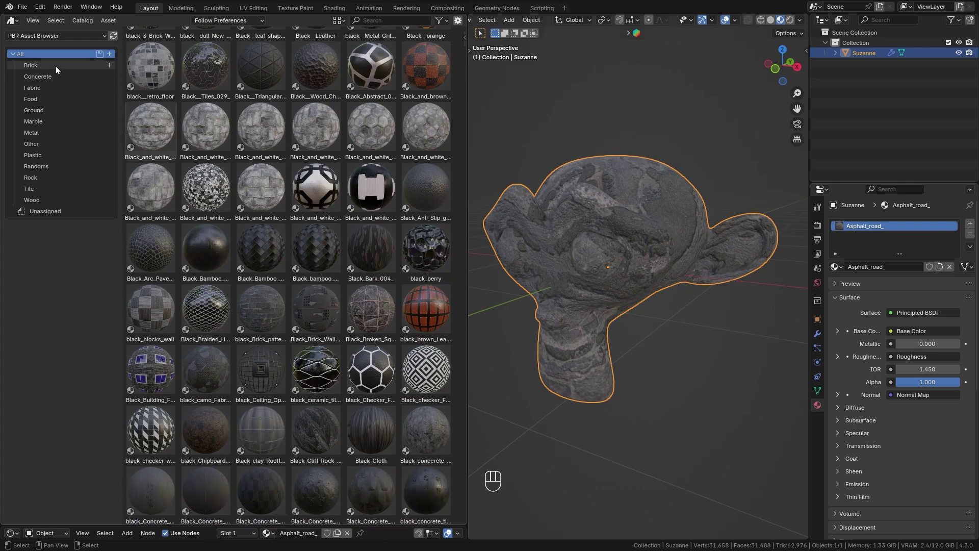
left_click(56, 66)
left_click_drag(258, 255, 634, 255)
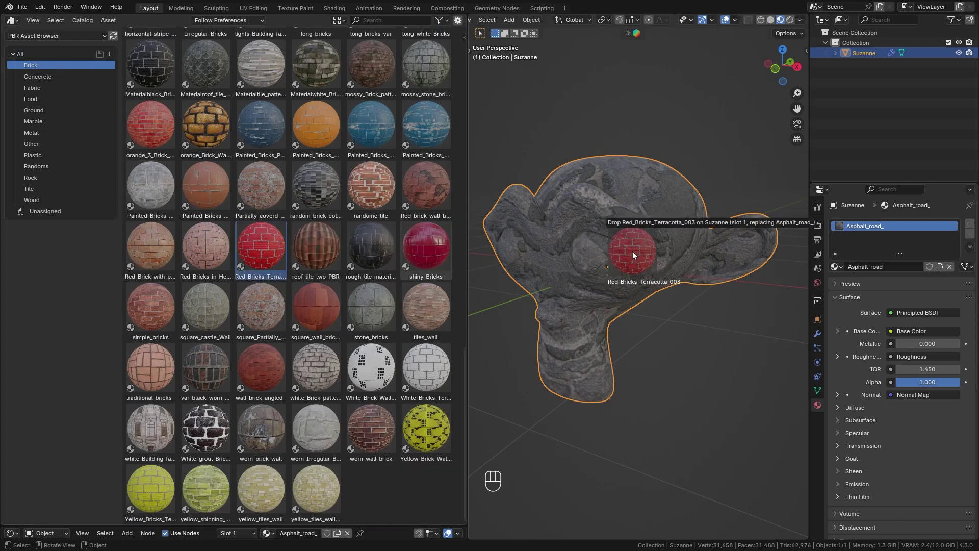
left_click_drag(558, 281, 556, 281)
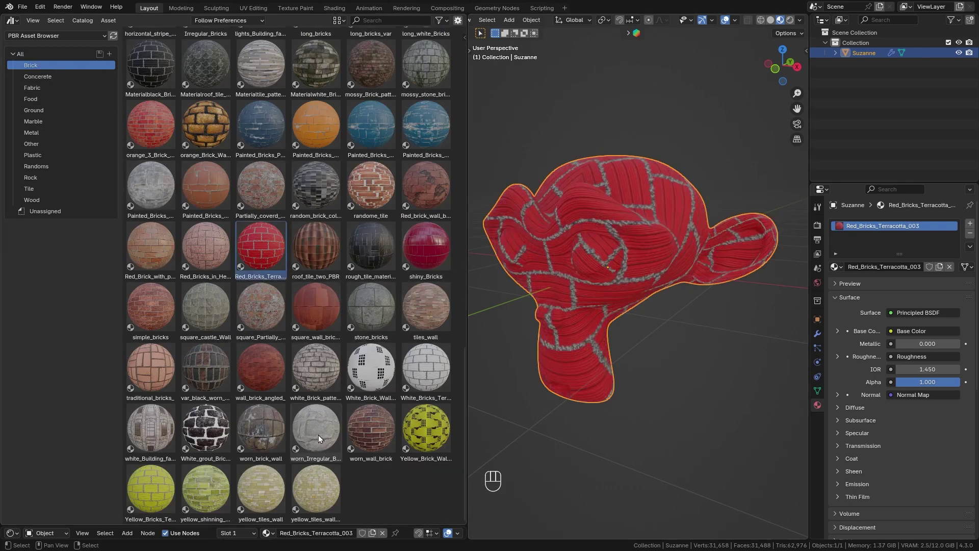
left_click_drag(320, 439, 578, 279)
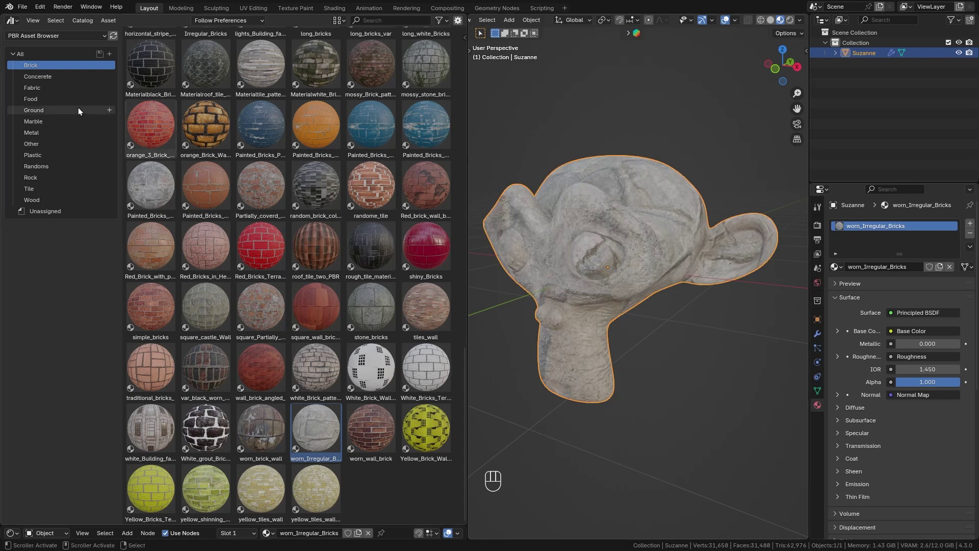
From the Concrete catalog, try Plaster_wall_simple, then apply Orange_Concrete_Blocks_002
left_click(46, 78)
left_click_drag(253, 418, 616, 244)
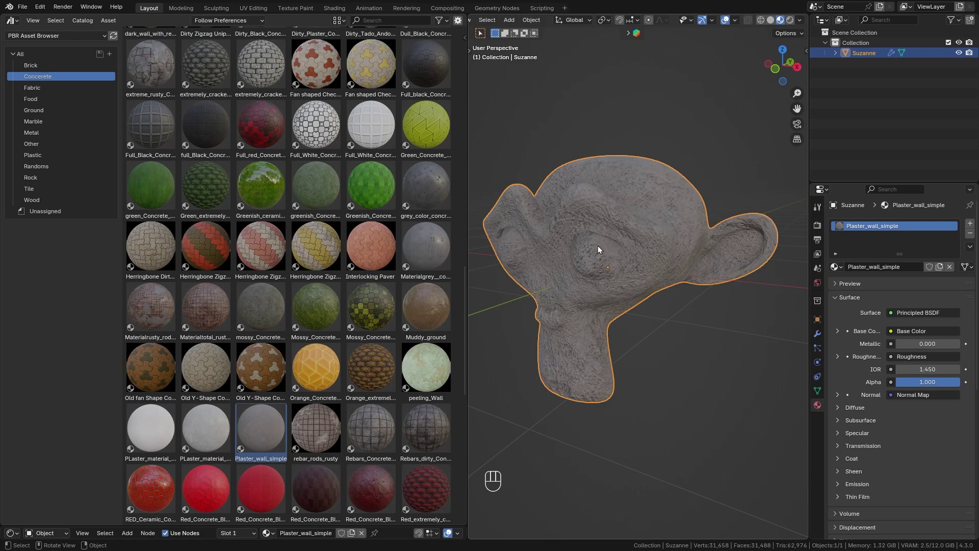
left_click_drag(315, 367, 590, 250)
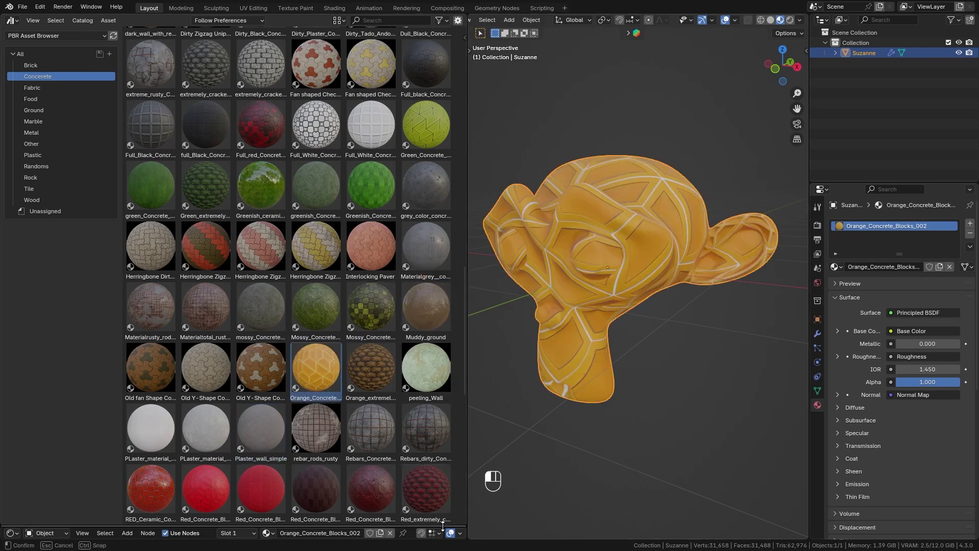
left_click_drag(444, 526, 438, 179)
Inspect the orange concrete node tree, then swap Suzanne's material to Full_black_Concrete_Blocks_012
scroll(350, 288, "up", 2)
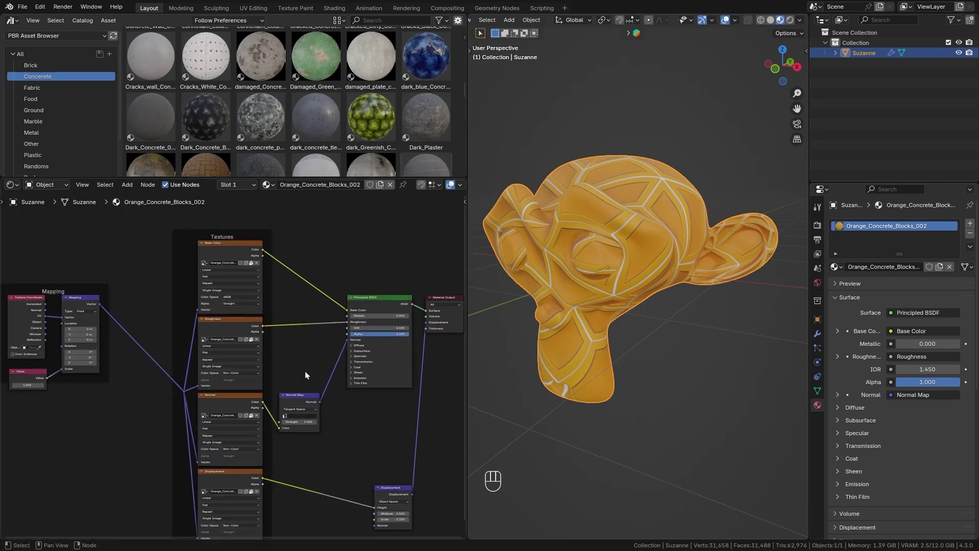
scroll(301, 352, "up", 2)
middle_click_drag(301, 352, 335, 321)
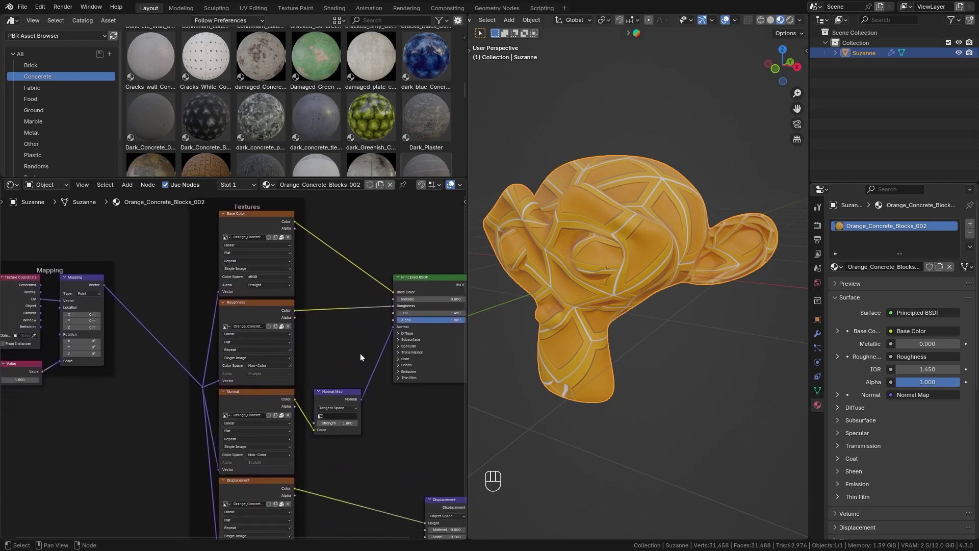
left_click_drag(360, 178, 370, 544)
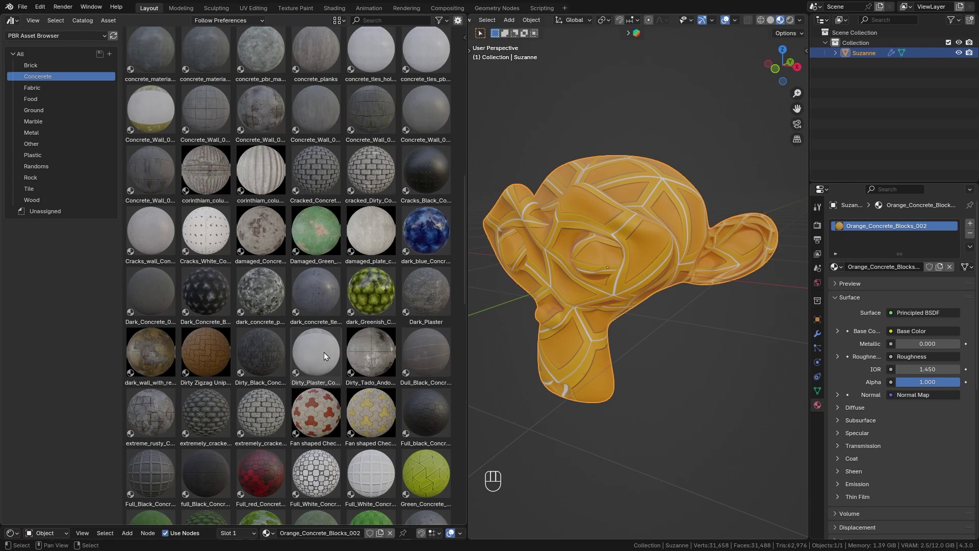
scroll(323, 352, "down", 10)
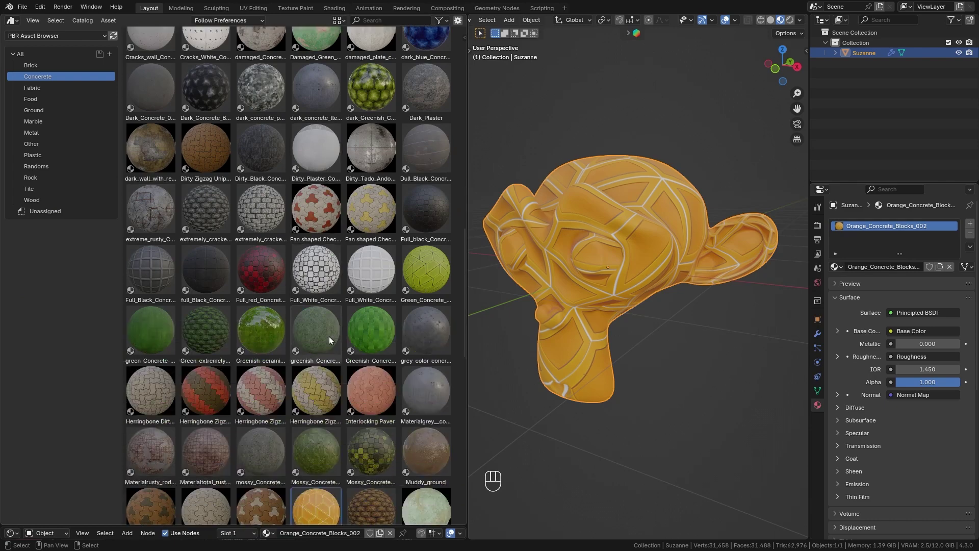
left_click_drag(412, 210, 578, 228)
scroll(331, 231, "down", 5)
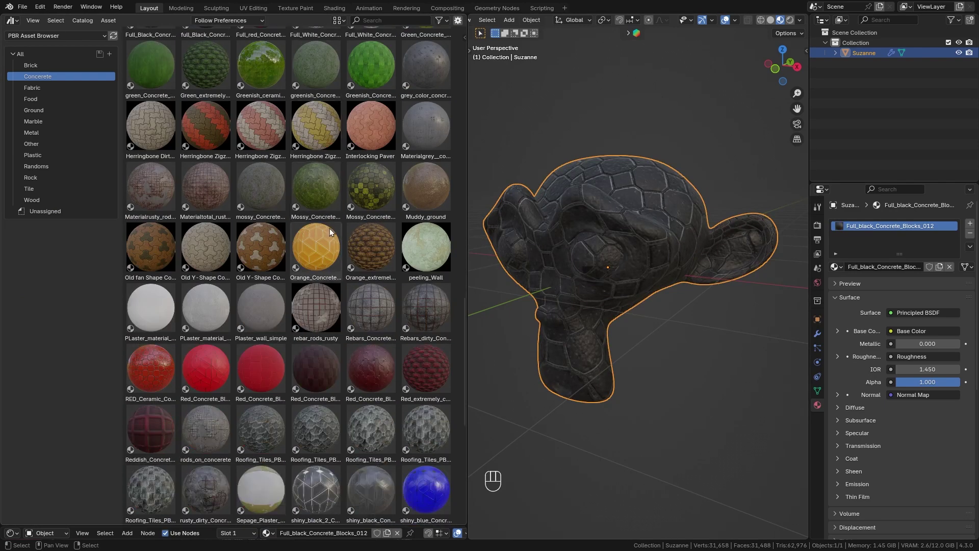
scroll(330, 232, "down", 3)
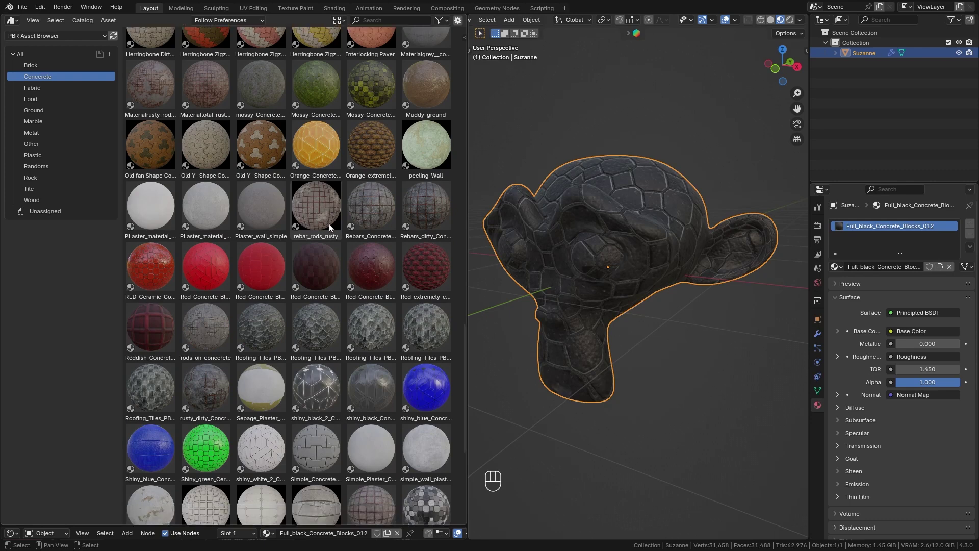
scroll(329, 224, "down", 6)
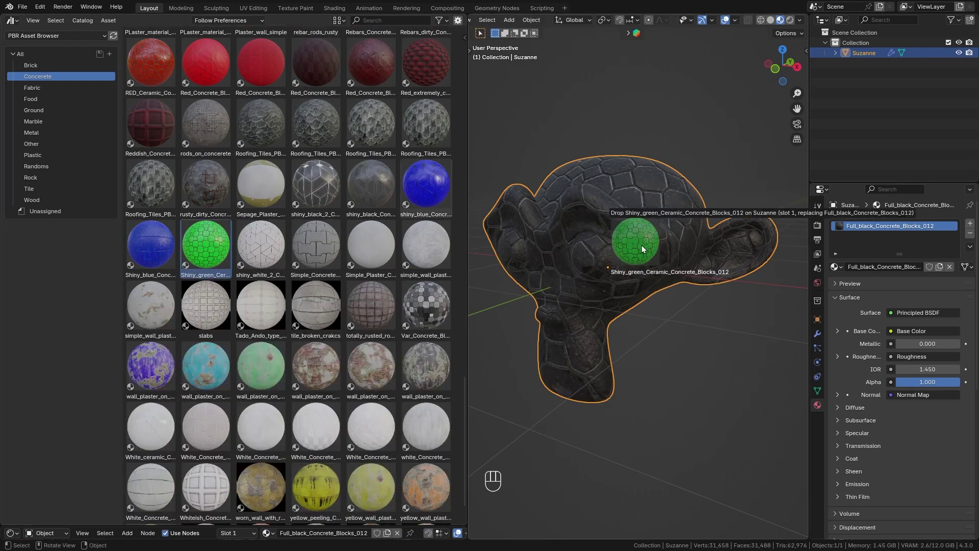